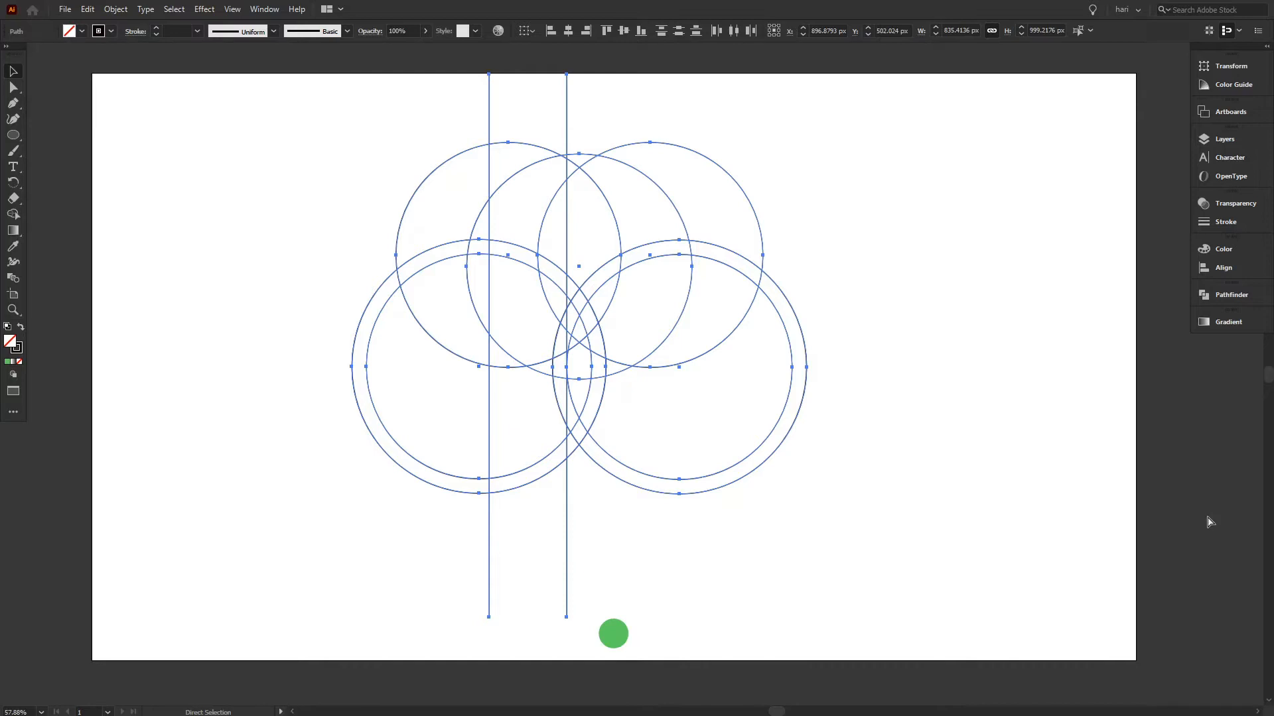
Undo the last edits to restore the vertical, horizontal and diagonal construction lines across the circles.
key(ctrl+z)
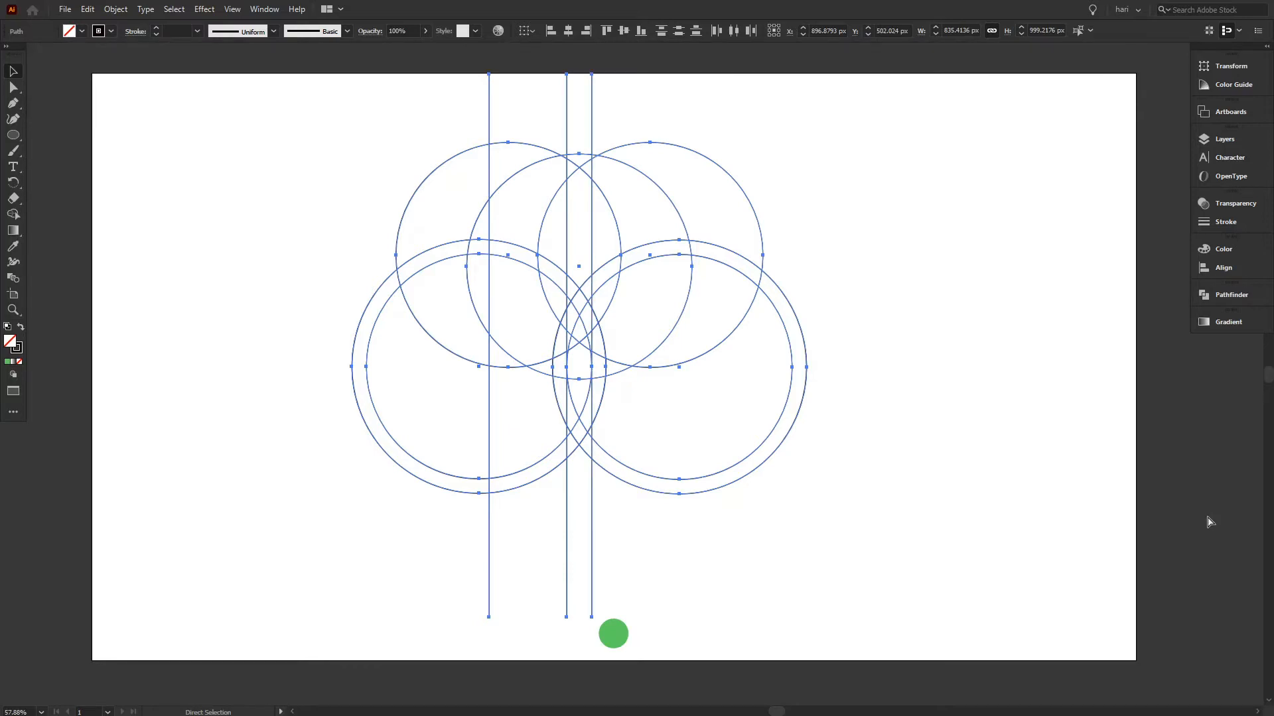
key(ctrl+z)
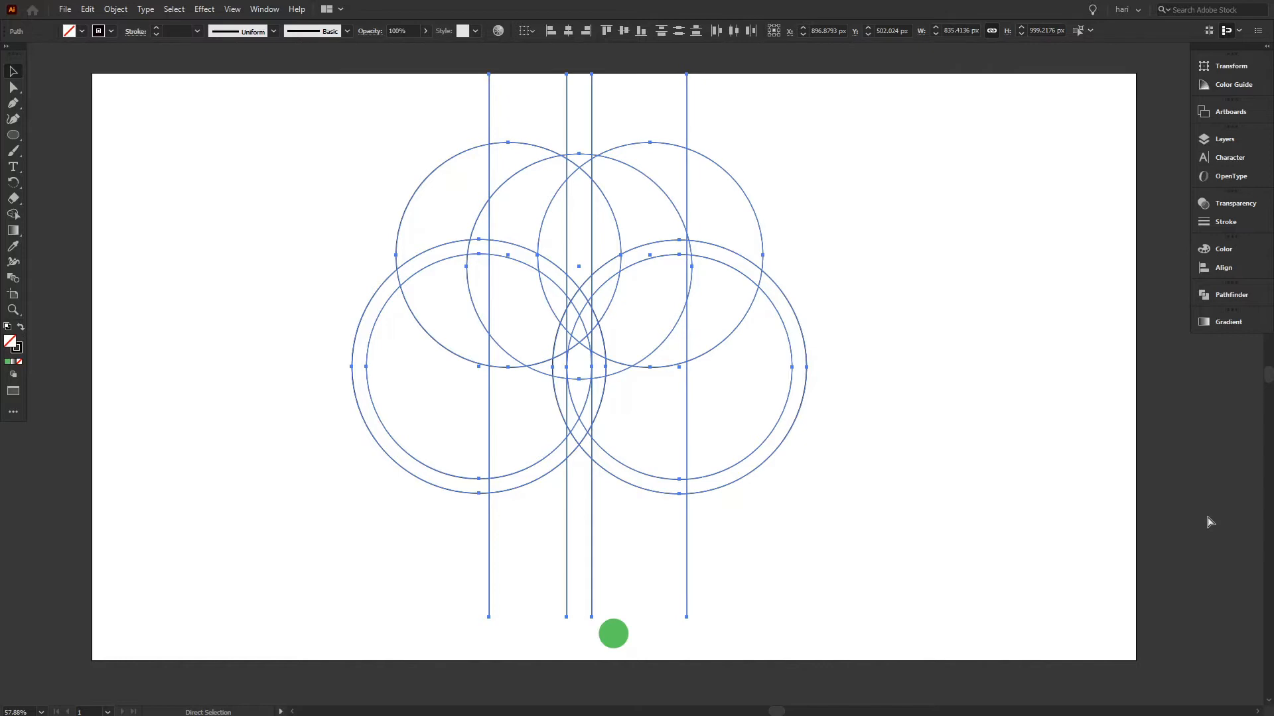
key(ctrl+z)
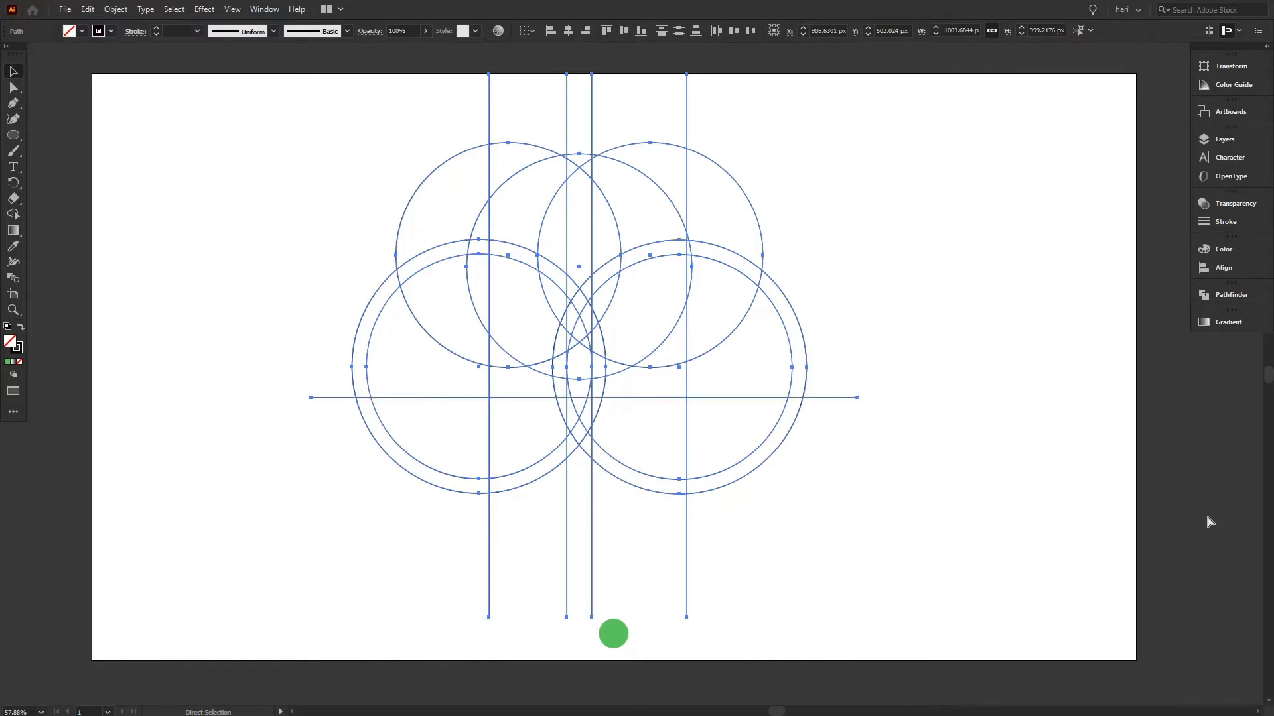
key(ctrl+z)
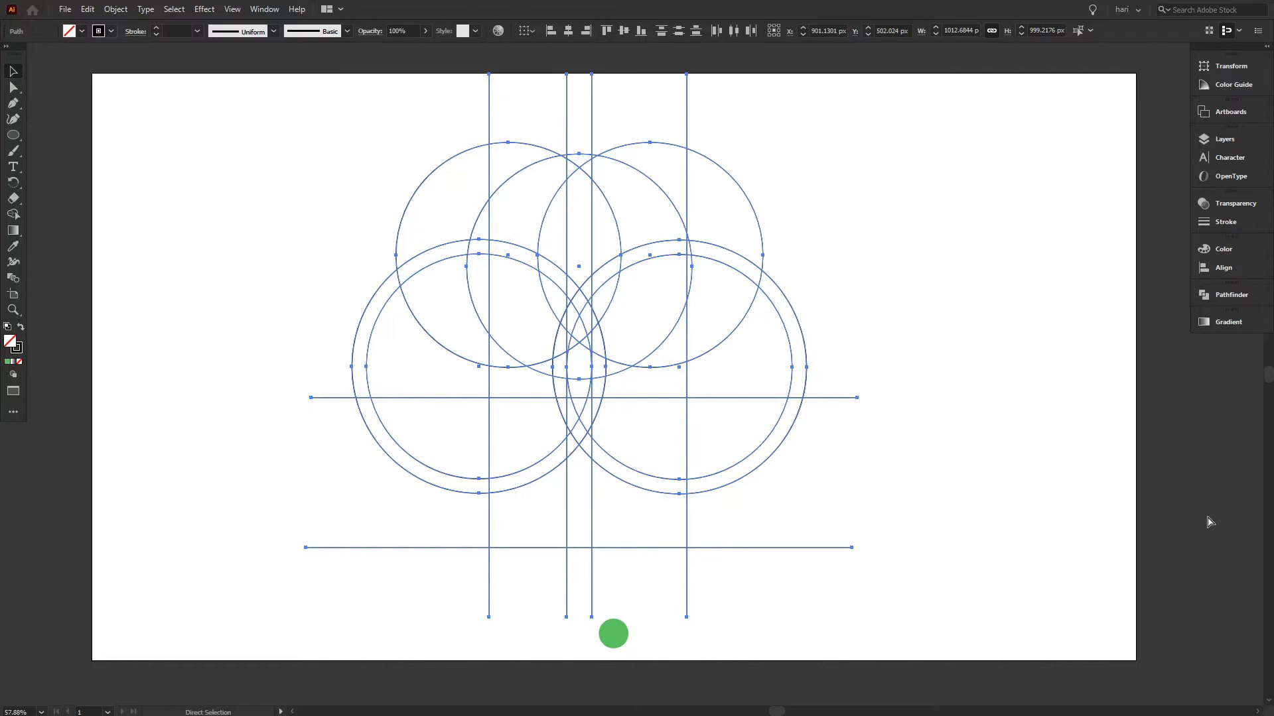
key(ctrl+z)
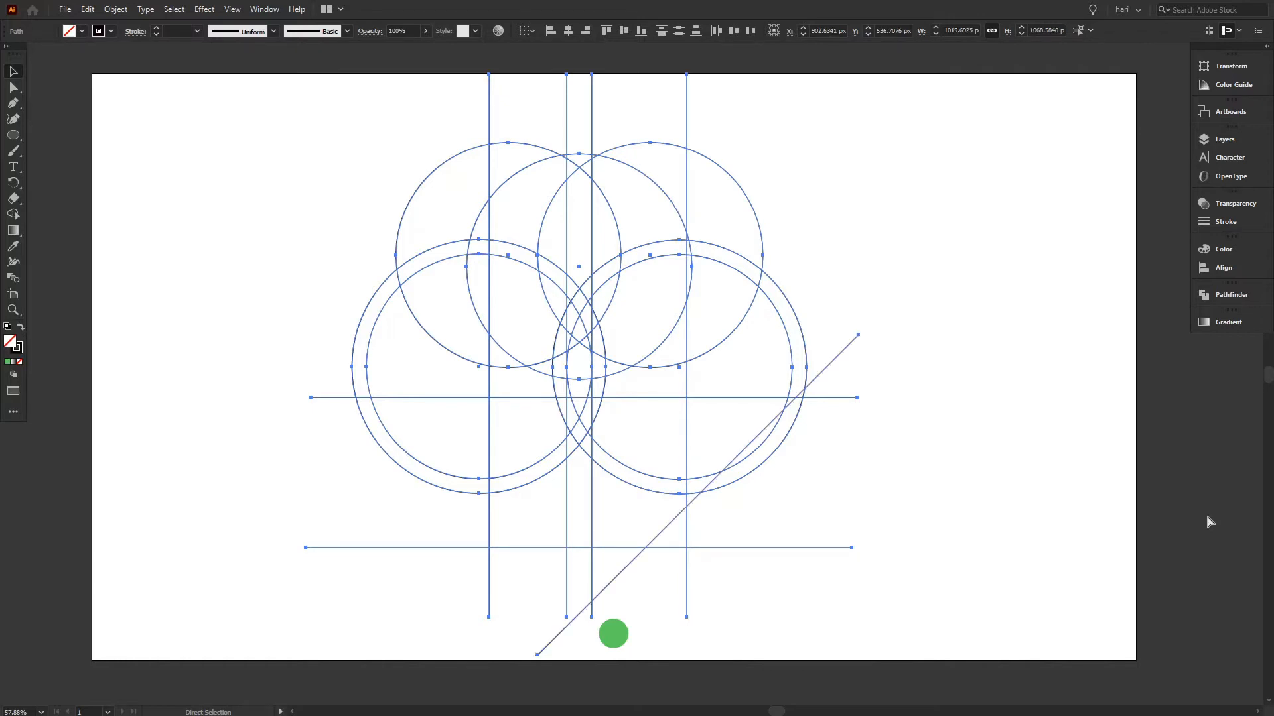
key(ctrl+z)
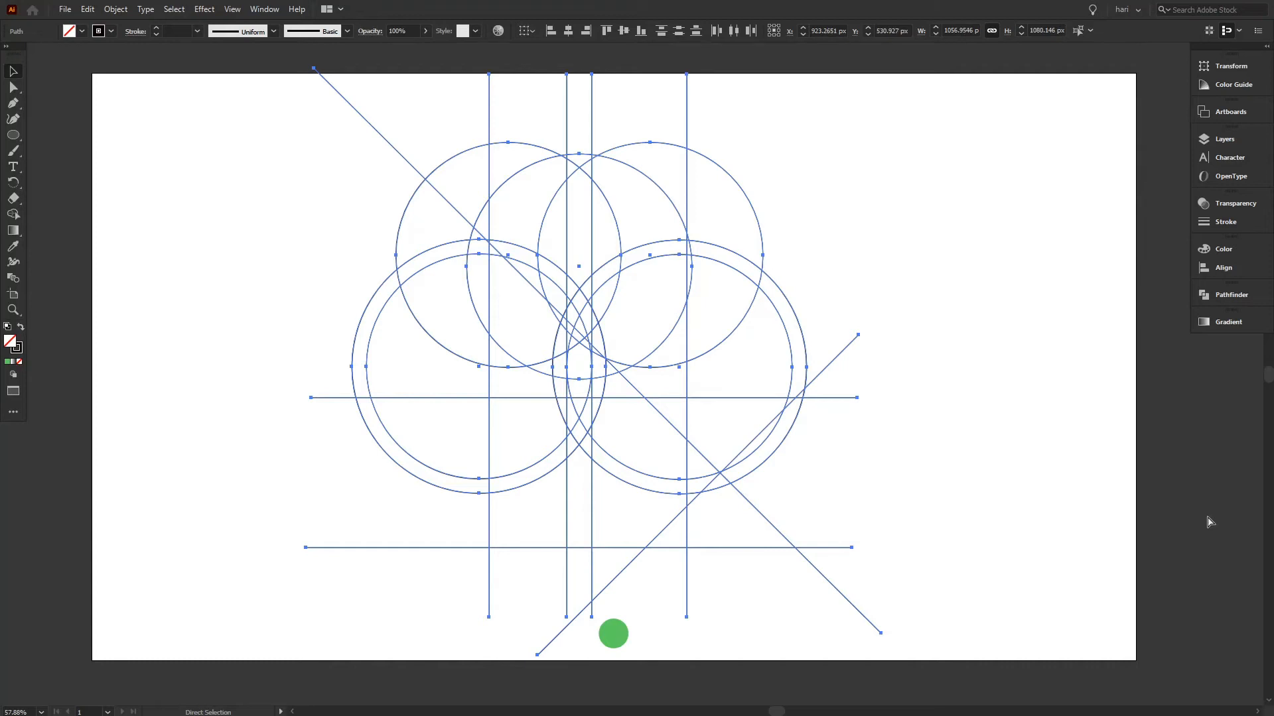
key(ctrl+z)
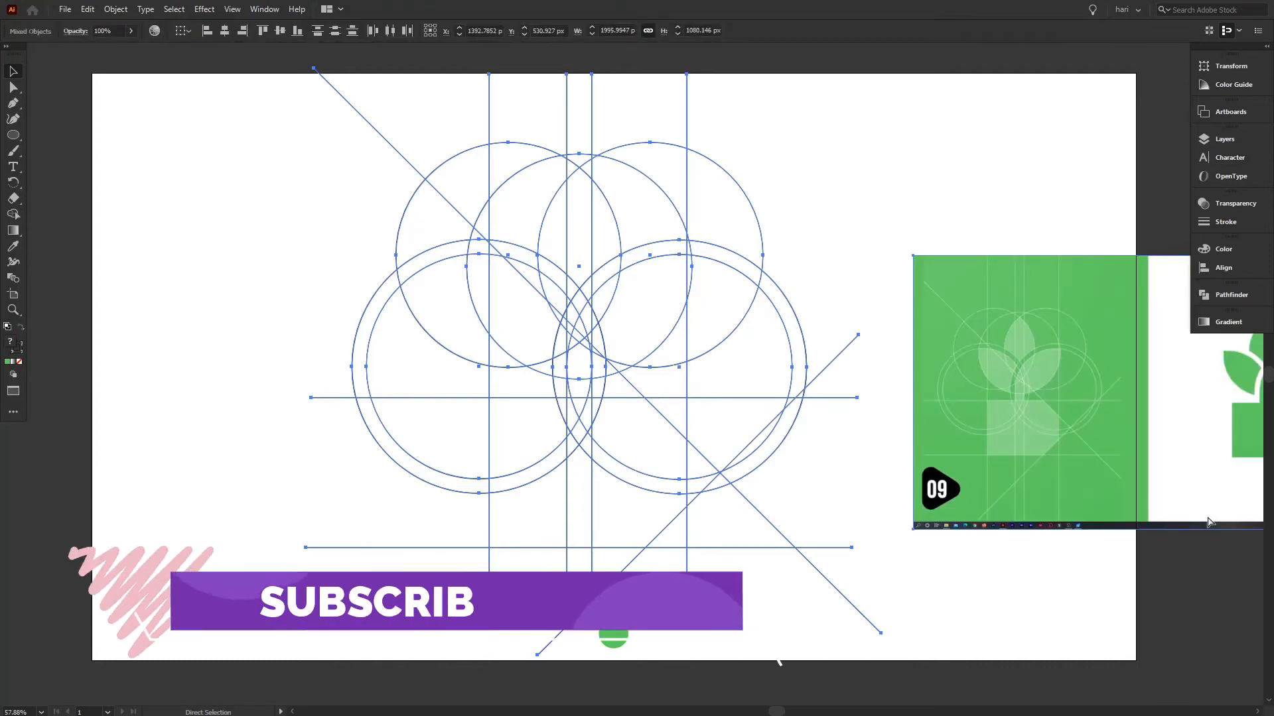
Delete the green logo reference image beside the construction artwork, leaving the guides in place.
key(v)
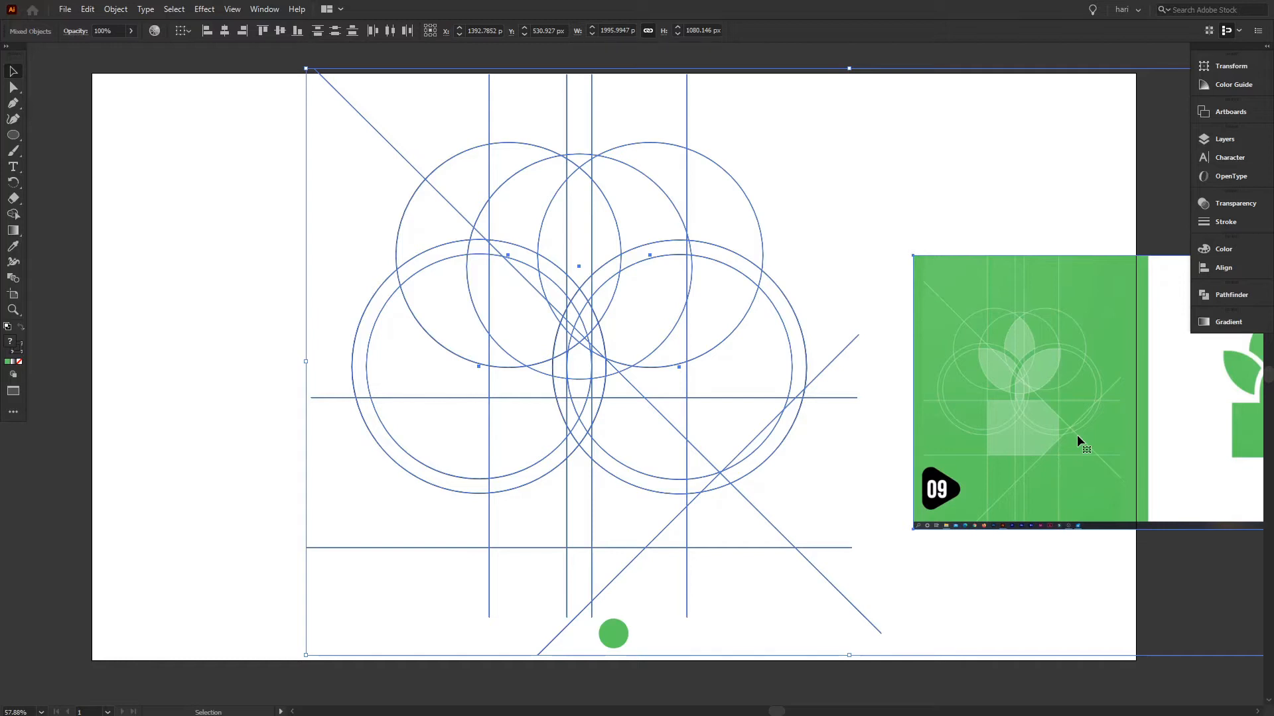
drag(1077, 435, 1096, 455)
key(ctrl+z)
click(1050, 596)
click(1068, 447)
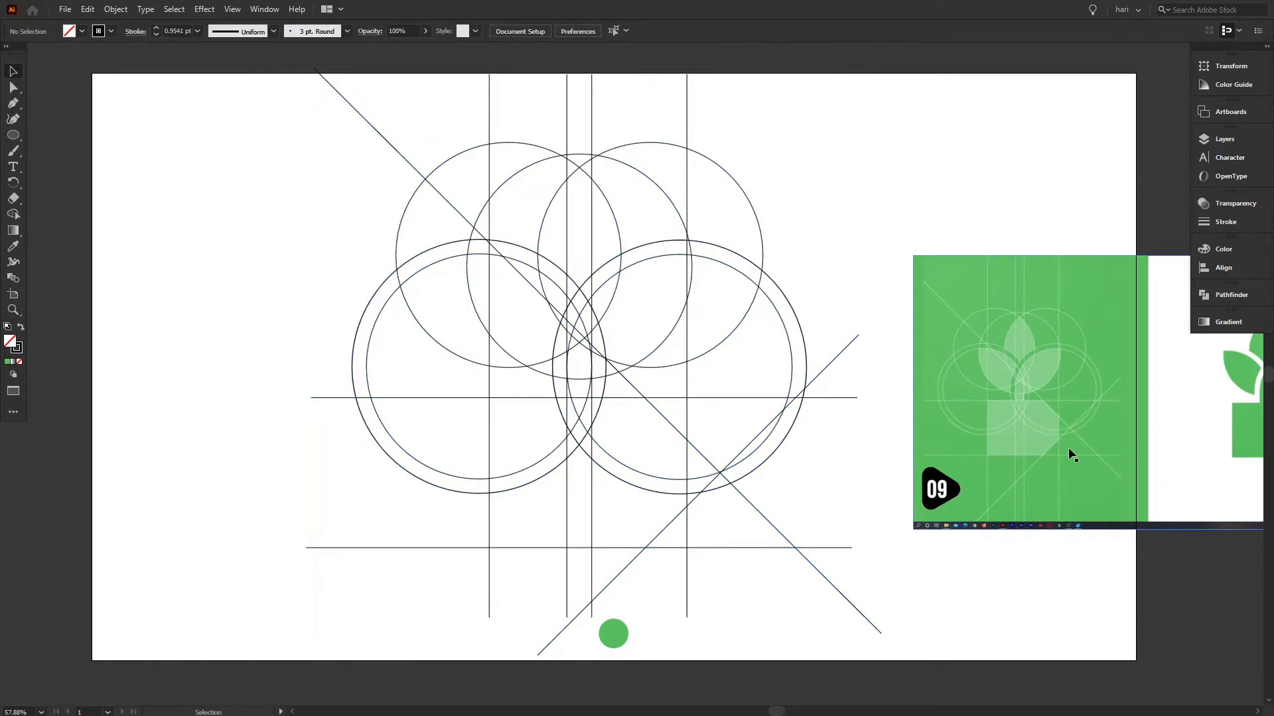
key(Delete)
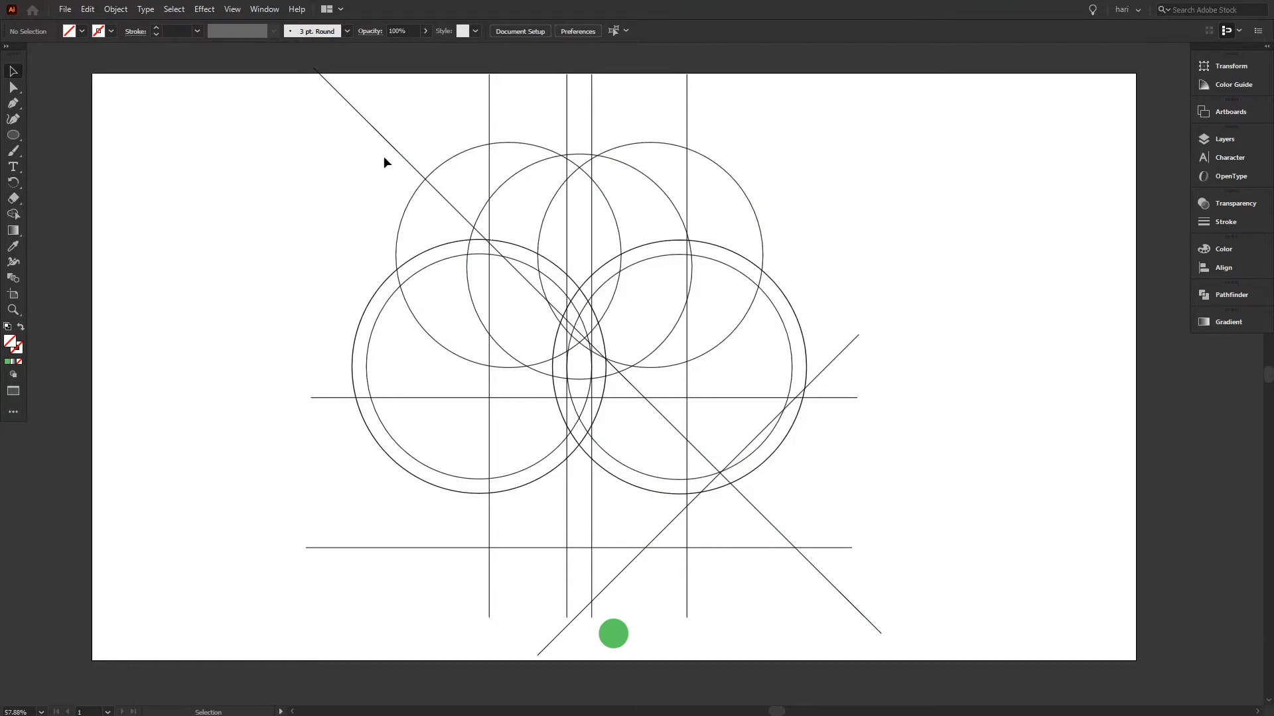
Select all construction circles and lines and use Shape Builder to merge the cut-corner base and the stem with its right leaf.
drag(290, 122, 949, 563)
click(13, 216)
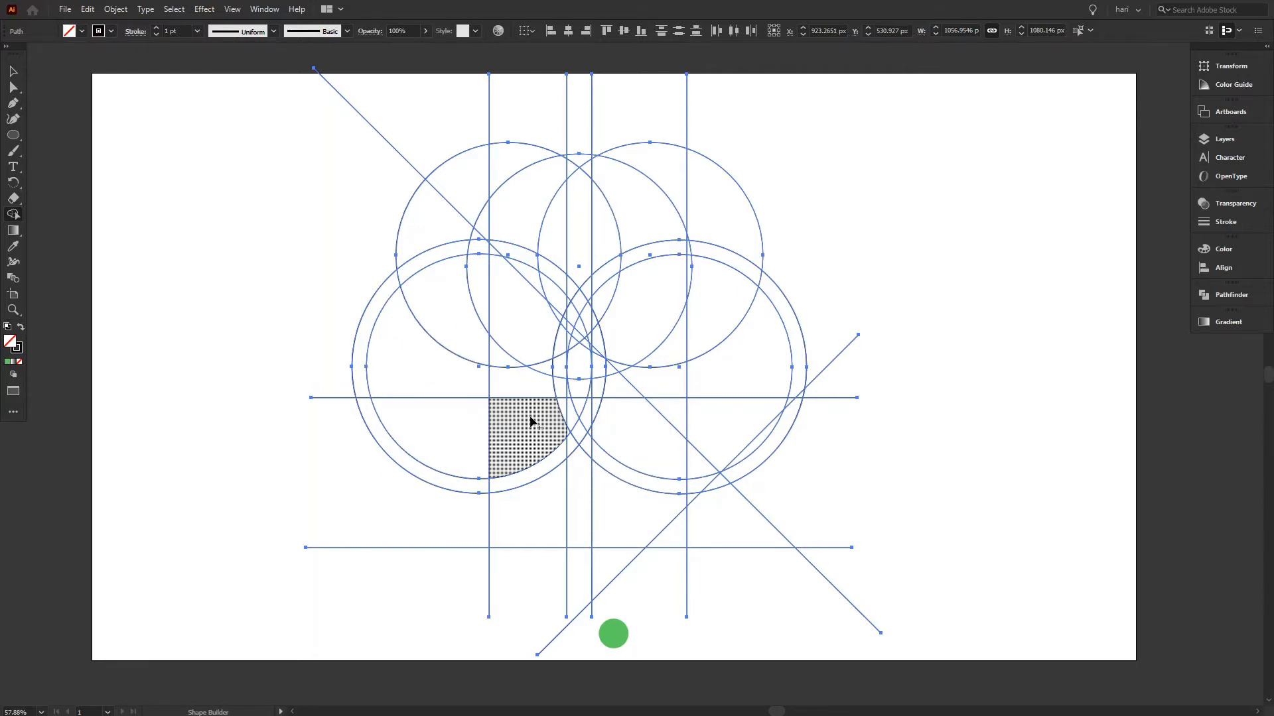
mouse_move(524, 418)
mouse_down()
mouse_move(645, 431)
mouse_move(656, 530)
mouse_move(517, 529)
mouse_move(517, 469)
mouse_move(549, 451)
mouse_move(634, 457)
mouse_move(625, 418)
mouse_move(571, 406)
mouse_move(559, 428)
mouse_move(591, 432)
mouse_up()
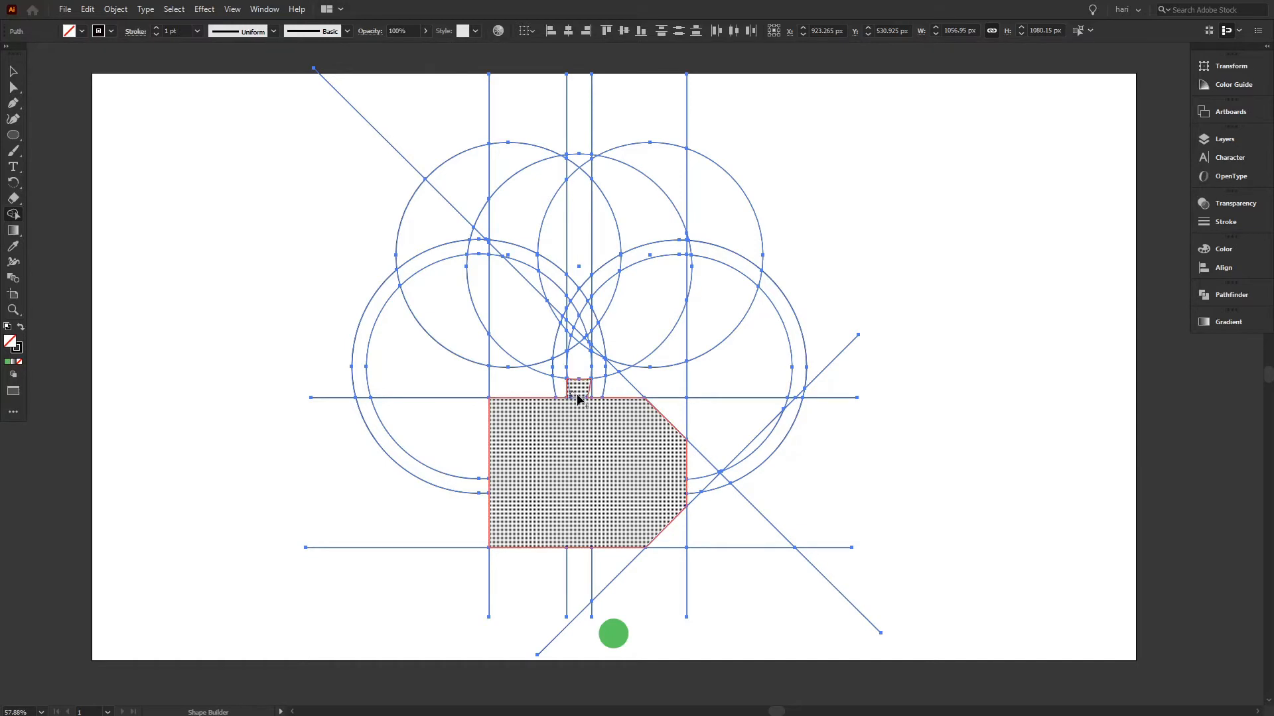
mouse_move(569, 398)
mouse_down()
mouse_move(576, 348)
mouse_move(608, 292)
mouse_move(588, 305)
mouse_move(659, 290)
mouse_move(687, 264)
mouse_move(675, 302)
mouse_move(595, 361)
mouse_move(611, 364)
mouse_move(600, 370)
mouse_move(590, 338)
mouse_move(592, 355)
mouse_up()
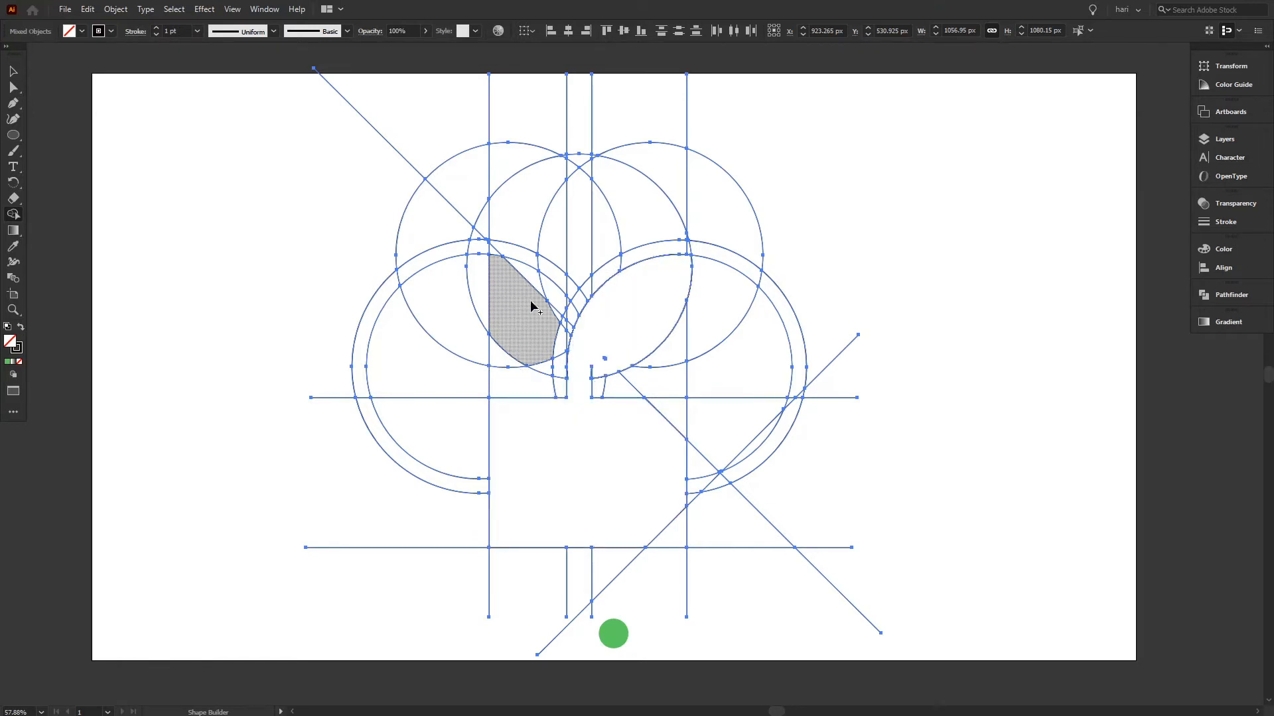
Merge the regions forming the left leaf and the top leaf into separate shapes with Shape Builder.
mouse_move(558, 300)
mouse_down()
mouse_move(542, 367)
mouse_move(546, 297)
mouse_move(531, 282)
mouse_move(489, 283)
mouse_up()
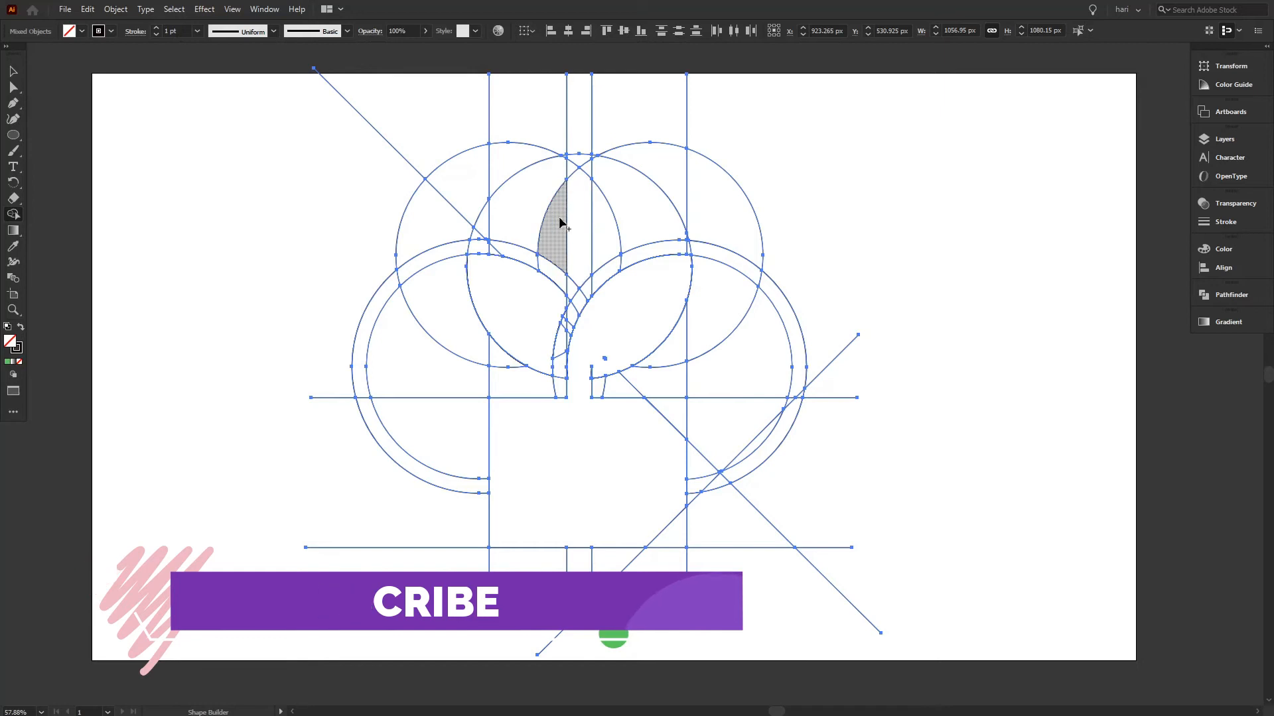
click(597, 221)
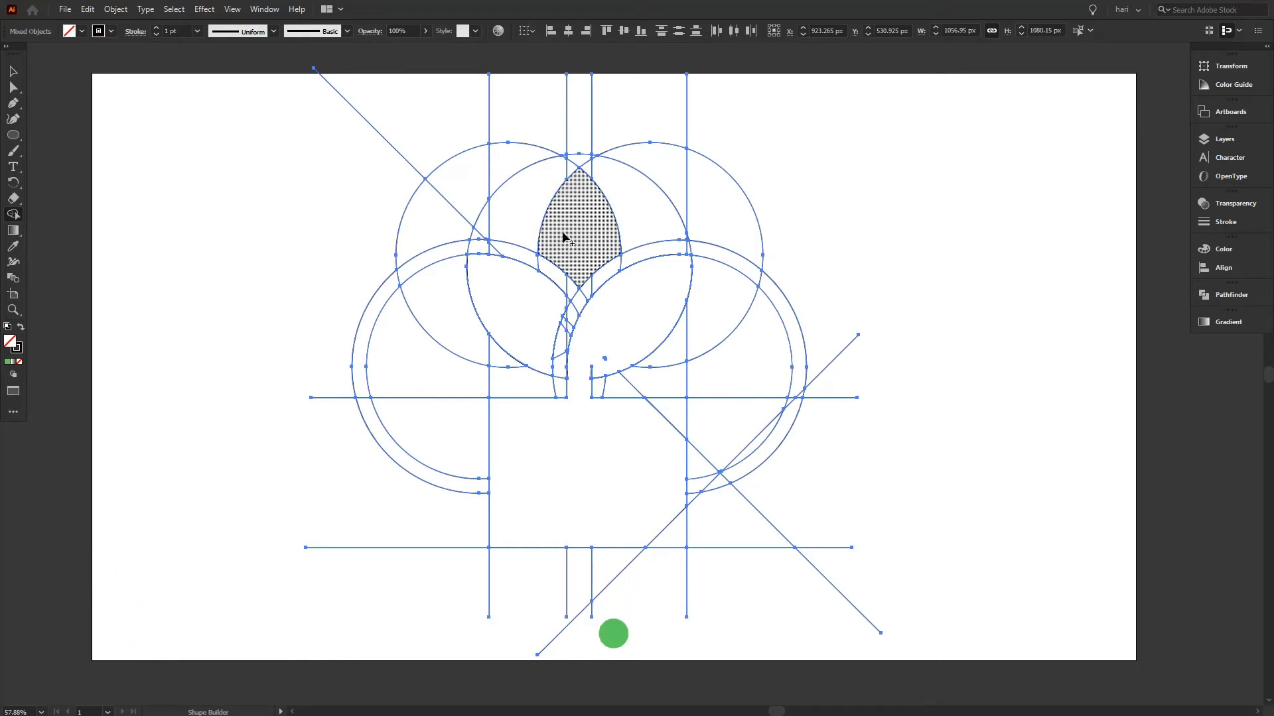
mouse_move(532, 264)
mouse_down()
mouse_move(578, 298)
mouse_move(555, 396)
mouse_up()
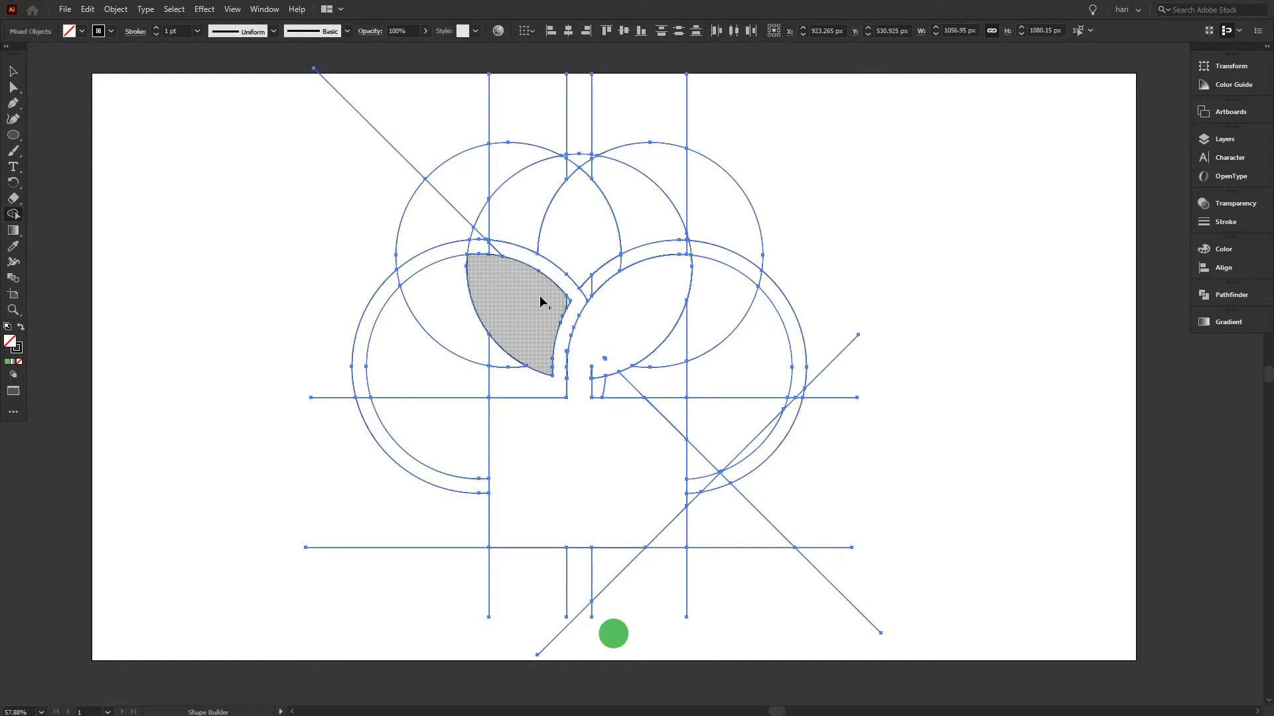
drag(549, 304, 568, 307)
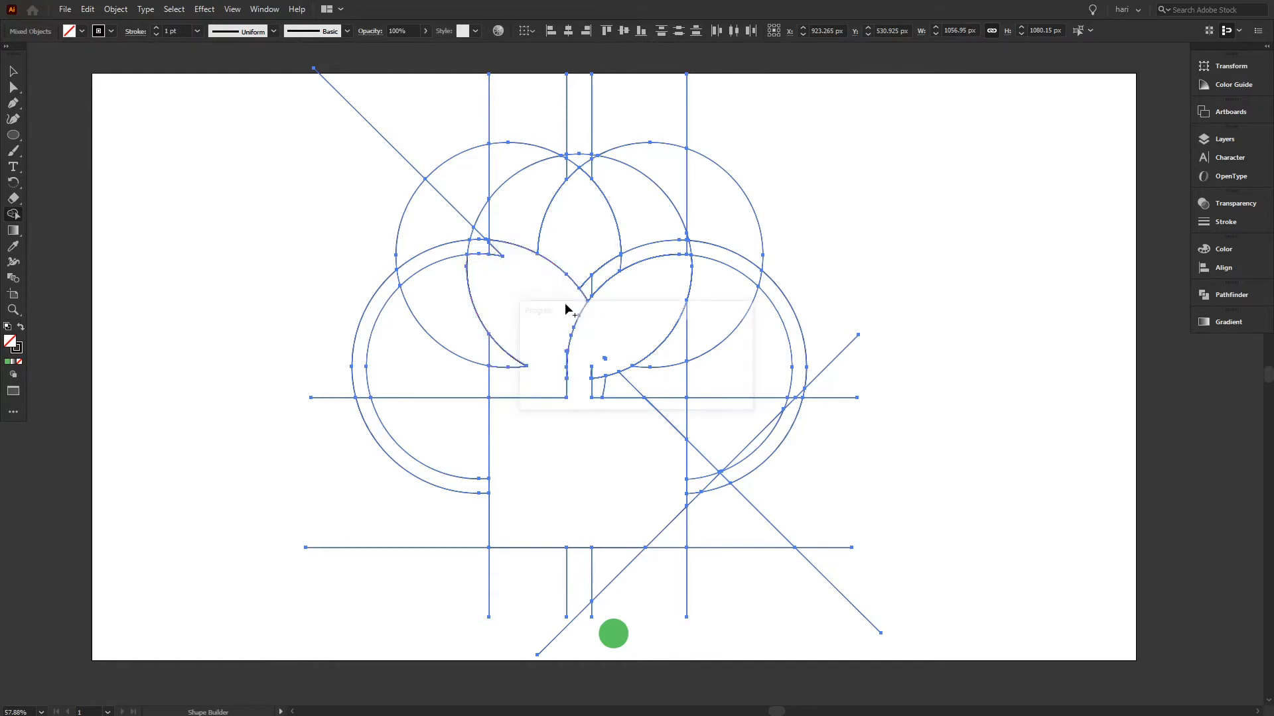
key(ctrl+z)
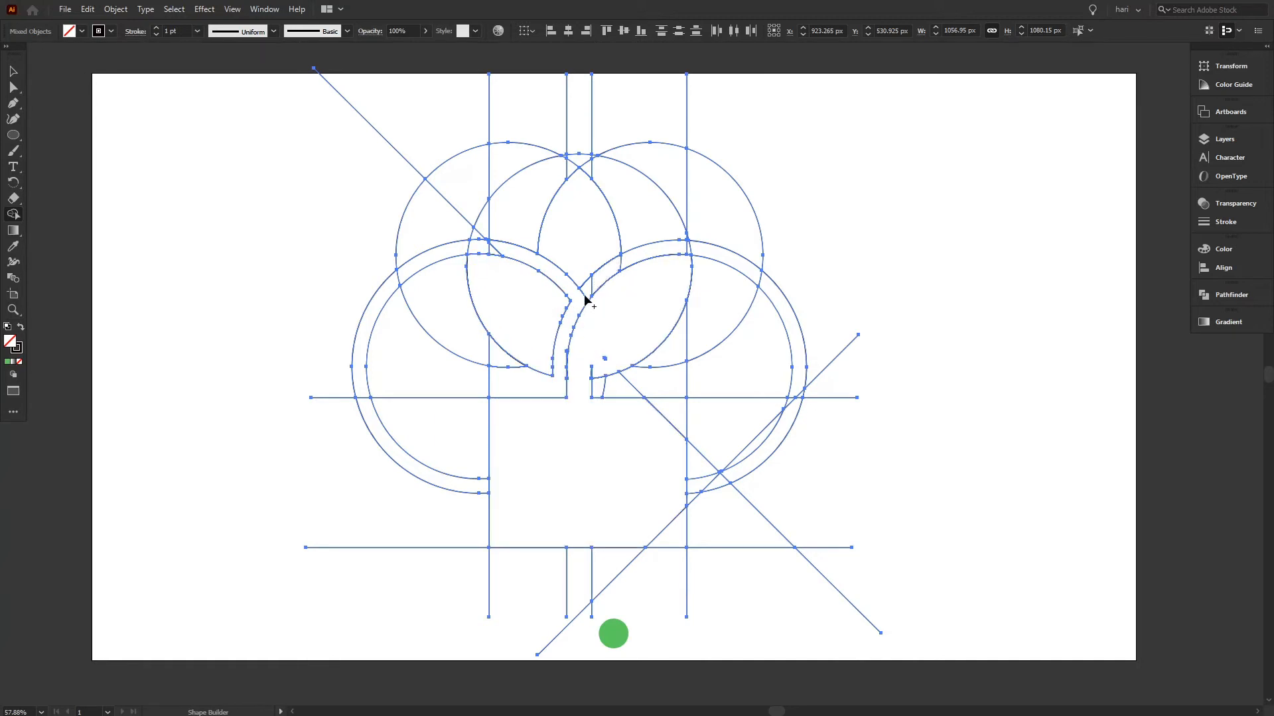
Erase the surplus circle regions and outer guide segments around the leaves and base with Shape Builder.
mouse_move(592, 290)
mouse_down()
mouse_move(668, 249)
mouse_move(753, 269)
mouse_move(791, 331)
mouse_move(780, 414)
mouse_up()
mouse_move(603, 390)
mouse_down()
mouse_move(656, 380)
mouse_move(743, 327)
mouse_up()
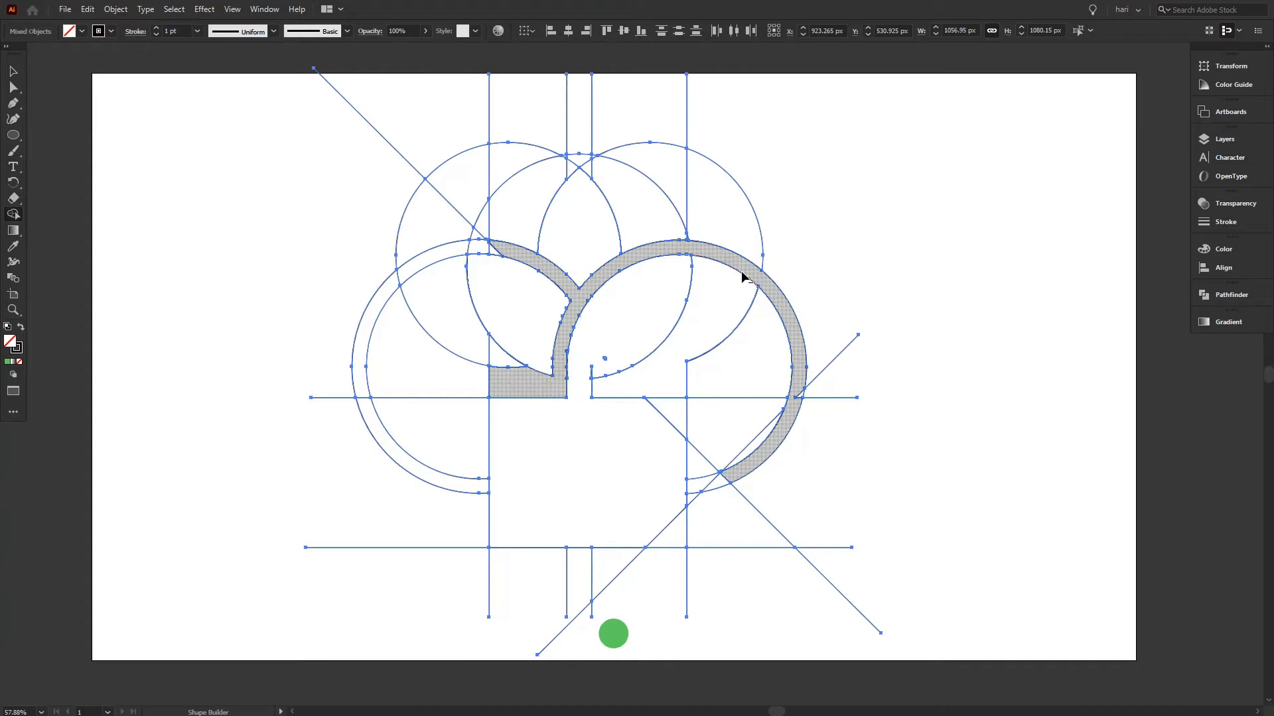
mouse_move(773, 194)
mouse_down()
mouse_move(779, 349)
mouse_move(754, 416)
mouse_up()
mouse_move(817, 375)
mouse_down()
mouse_move(723, 559)
mouse_move(683, 590)
mouse_move(475, 586)
mouse_up()
mouse_move(392, 533)
mouse_down()
mouse_move(379, 505)
mouse_move(384, 406)
mouse_move(414, 367)
mouse_move(422, 183)
mouse_move(467, 136)
mouse_move(437, 137)
mouse_move(507, 110)
mouse_move(545, 116)
mouse_move(554, 148)
mouse_move(524, 203)
mouse_move(515, 160)
mouse_move(609, 107)
mouse_move(766, 140)
mouse_move(716, 152)
mouse_move(654, 193)
mouse_up()
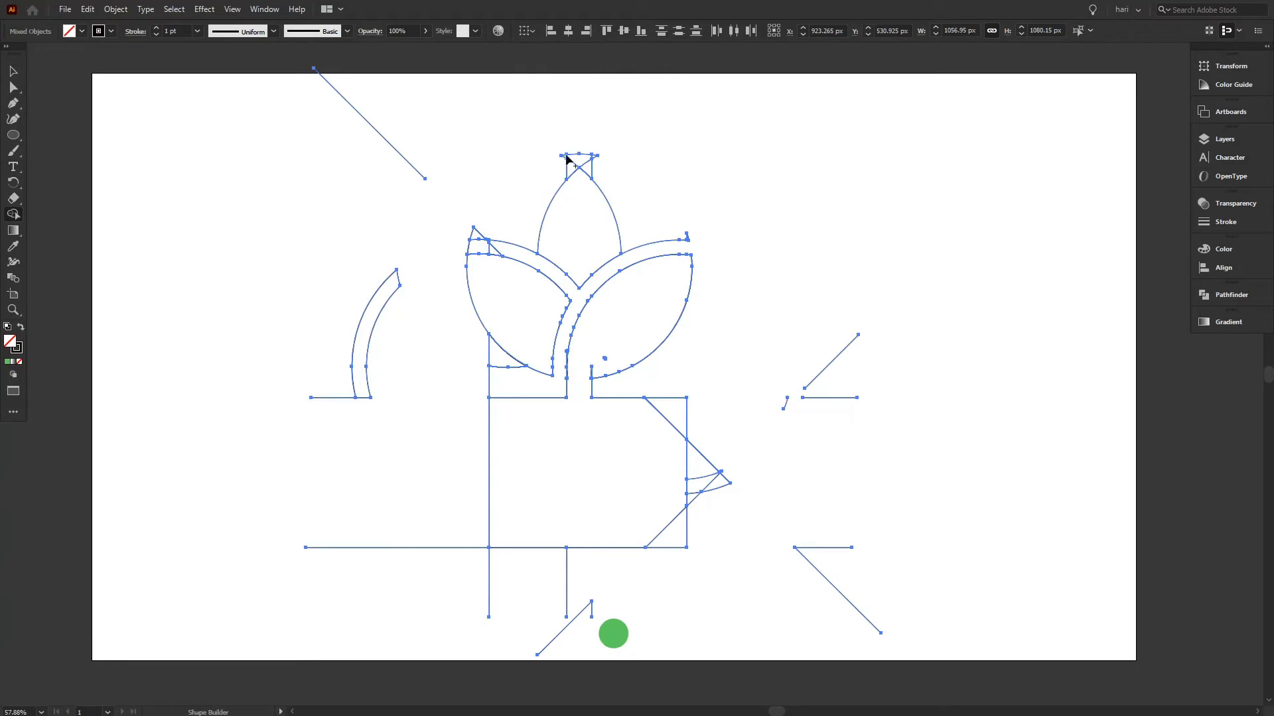
mouse_move(404, 124)
mouse_down()
mouse_move(352, 378)
mouse_move(312, 356)
mouse_move(358, 396)
mouse_move(328, 392)
mouse_move(382, 344)
mouse_move(380, 115)
mouse_move(391, 100)
mouse_move(329, 296)
mouse_move(336, 430)
mouse_move(390, 537)
mouse_up()
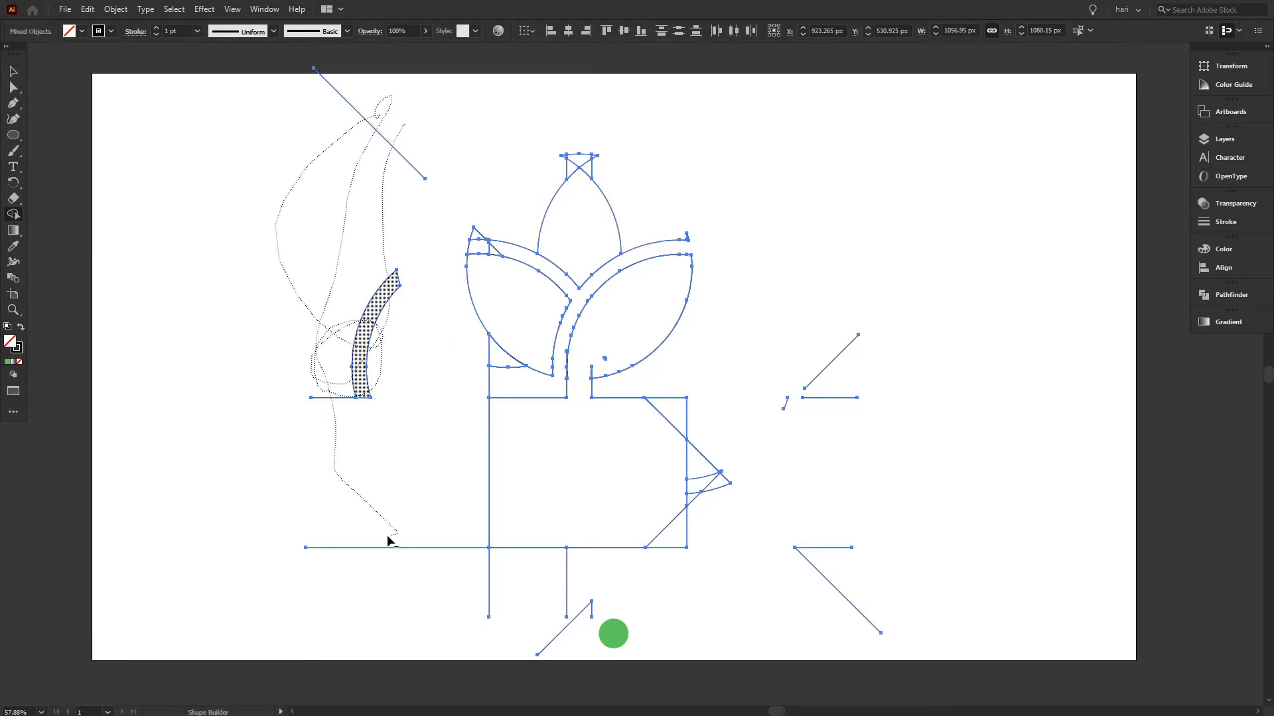
mouse_move(496, 599)
mouse_down()
mouse_move(585, 608)
mouse_move(576, 617)
mouse_move(467, 575)
mouse_move(573, 594)
mouse_move(740, 583)
mouse_move(816, 558)
mouse_move(696, 476)
mouse_move(714, 481)
mouse_move(842, 378)
mouse_up()
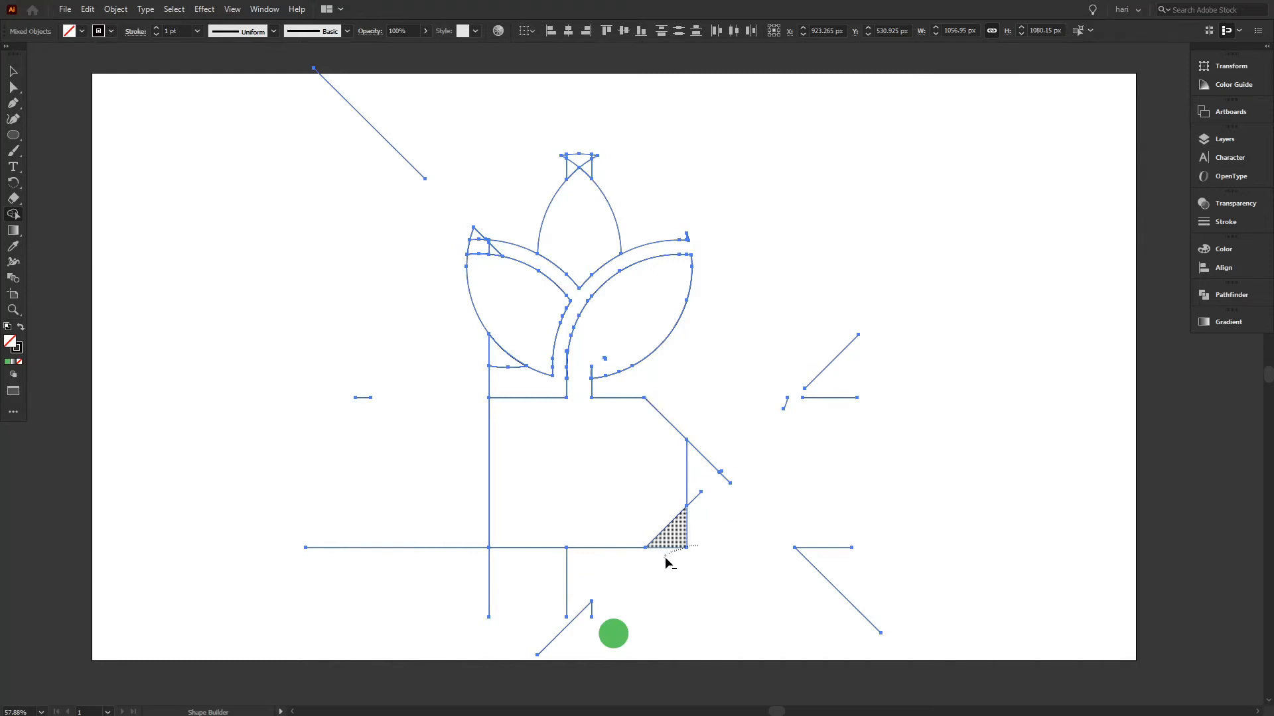
Erase the leftover corner pieces and line fragments to the right of the base.
mouse_move(714, 432)
mouse_down()
mouse_move(716, 503)
mouse_move(695, 503)
mouse_up()
drag(739, 462, 734, 467)
drag(809, 365, 801, 396)
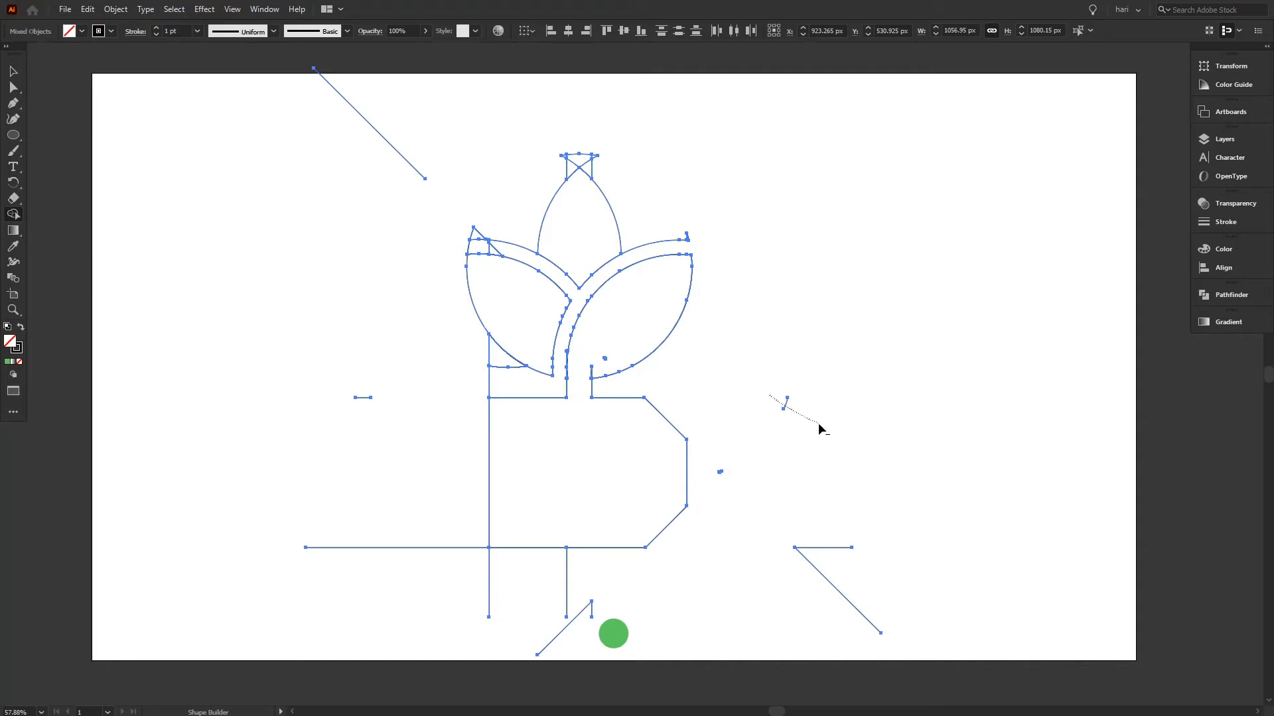
drag(820, 602, 821, 604)
drag(721, 466, 725, 477)
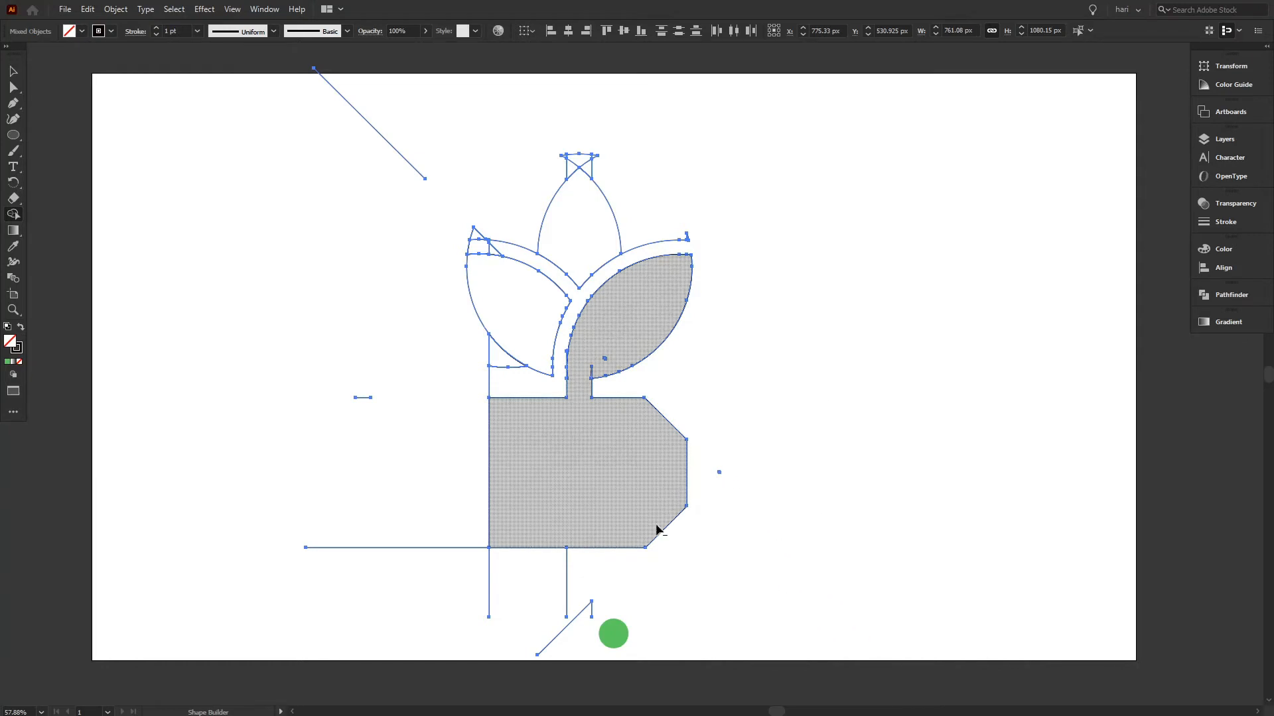
Erase the remaining guide segments below and to the left of the plant logo.
drag(634, 588, 344, 588)
drag(344, 468, 423, 616)
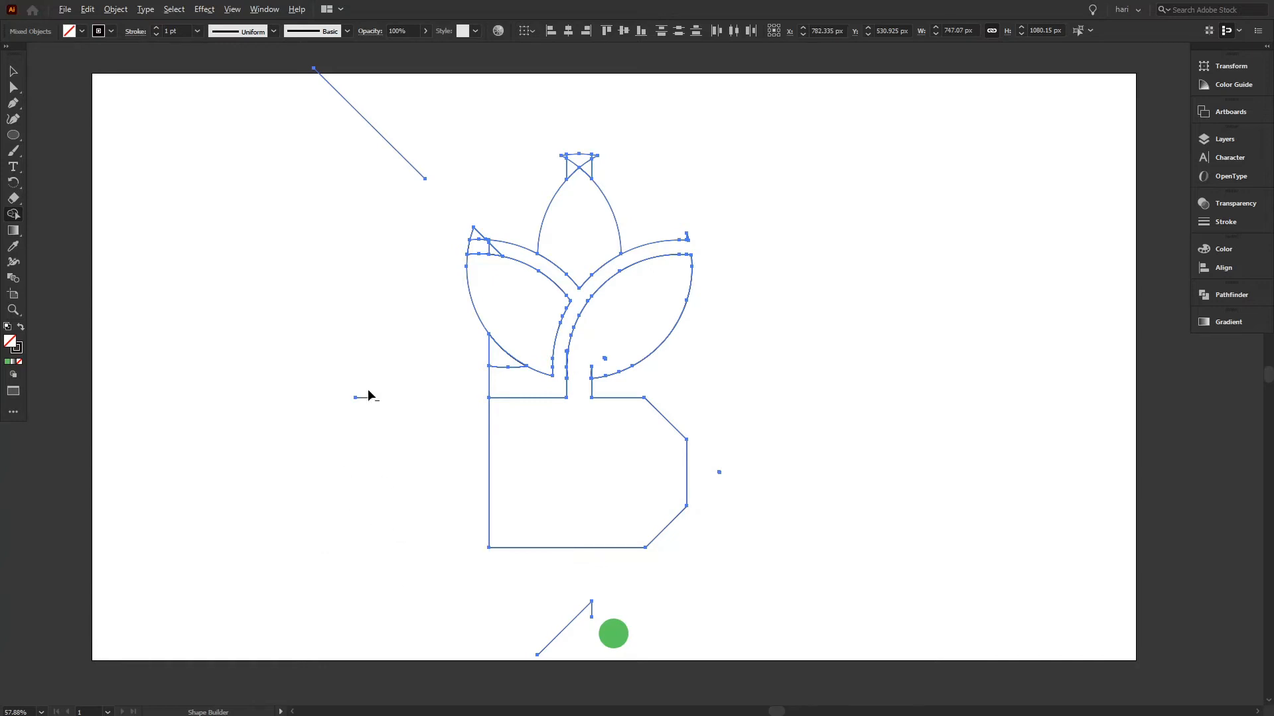
alt+click(367, 397)
drag(412, 133, 377, 173)
drag(533, 614, 567, 641)
mouse_move(389, 364)
mouse_down()
mouse_move(497, 361)
mouse_move(491, 382)
mouse_up()
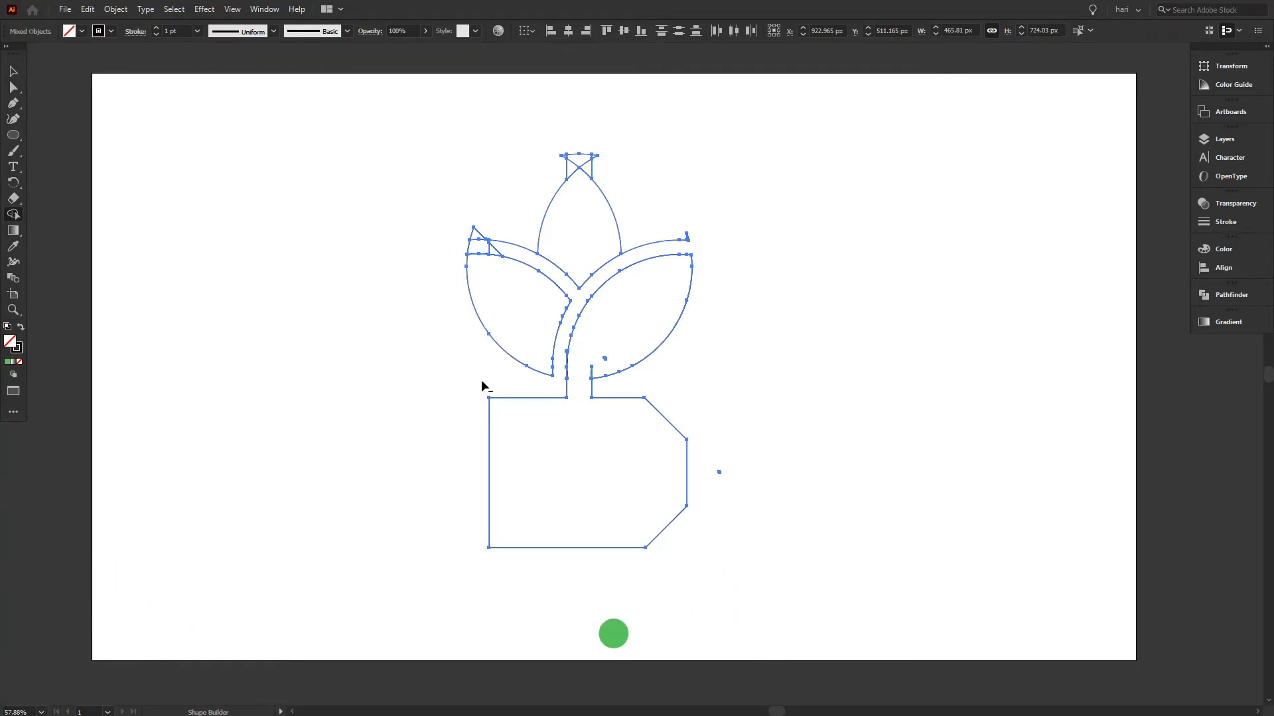
Erase the excess pieces around the leaf tips and merge the right leaf, stem and base into one shape.
drag(428, 239, 511, 233)
alt+click(480, 233)
mouse_move(549, 170)
mouse_down()
mouse_move(602, 143)
mouse_move(614, 187)
mouse_move(566, 156)
mouse_move(584, 145)
mouse_move(609, 170)
mouse_up()
drag(640, 236, 646, 246)
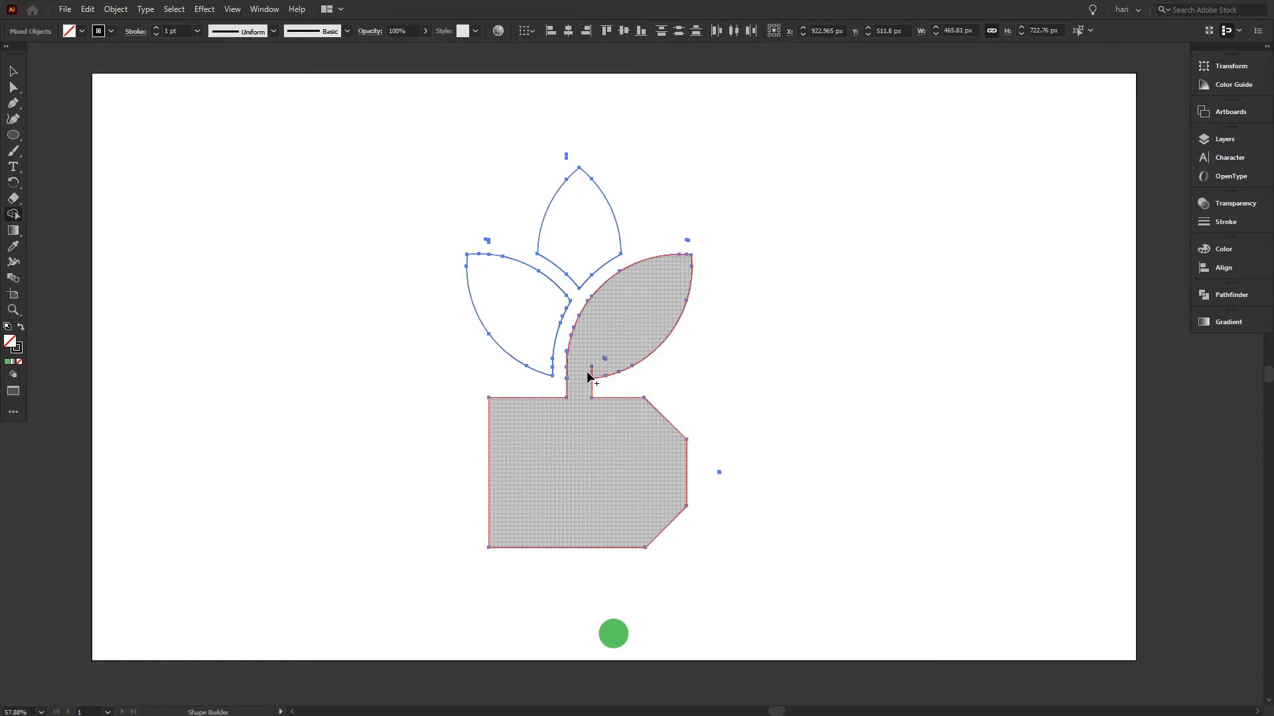
mouse_move(622, 362)
mouse_down()
mouse_move(610, 346)
mouse_move(660, 304)
mouse_move(641, 292)
mouse_up()
Delete the tiny stray fragments above the left leaf and above the tip of the top leaf.
click(20, 75)
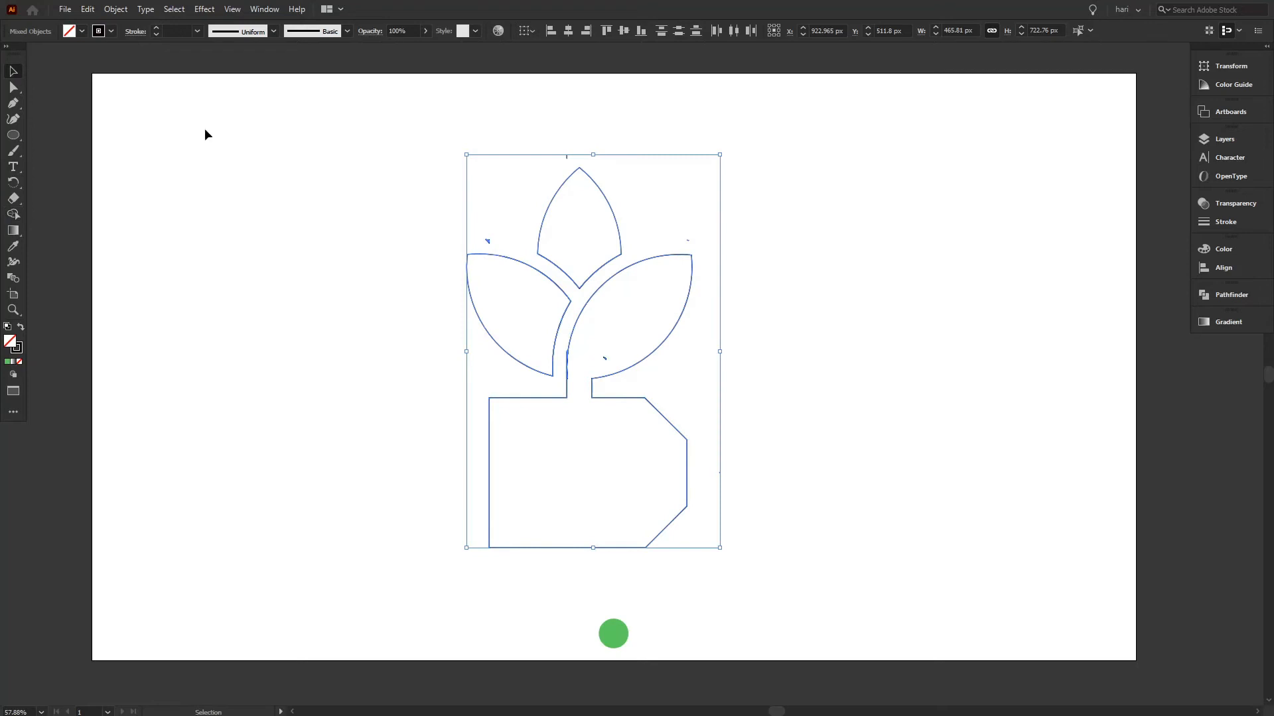
click(386, 258)
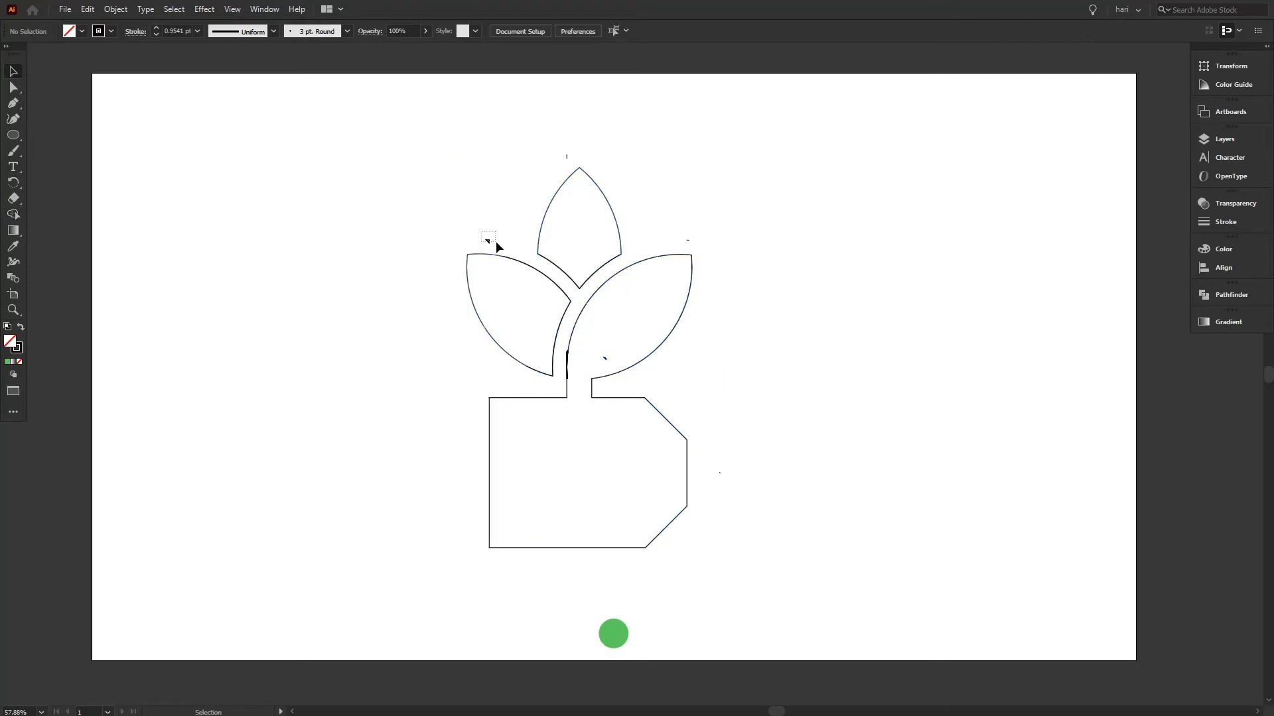
drag(496, 244, 499, 241)
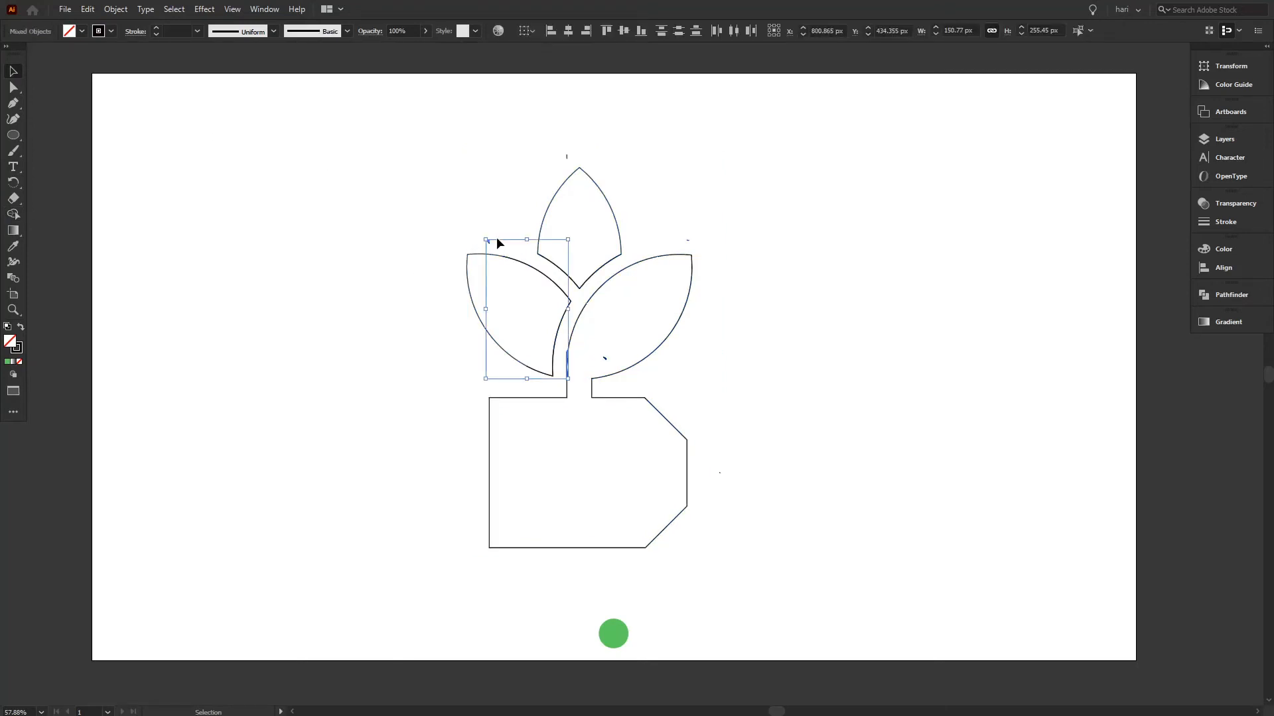
click(499, 243)
drag(558, 145, 575, 161)
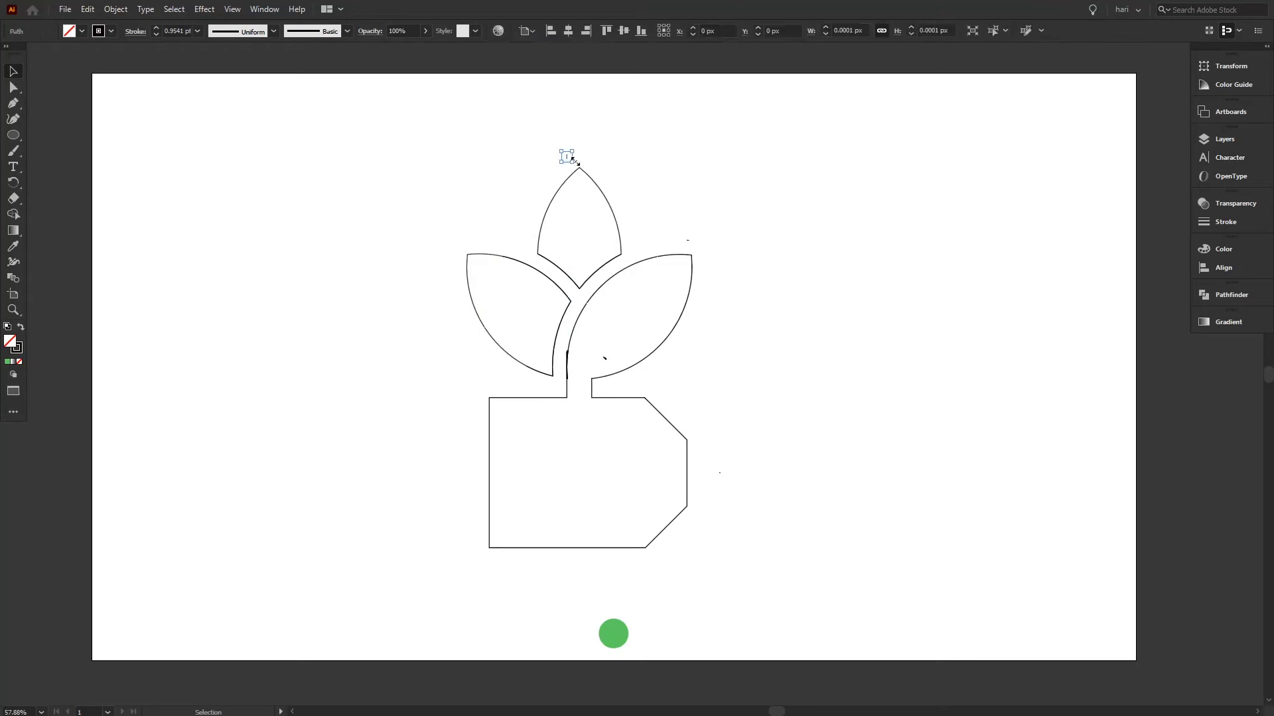
key(Delete)
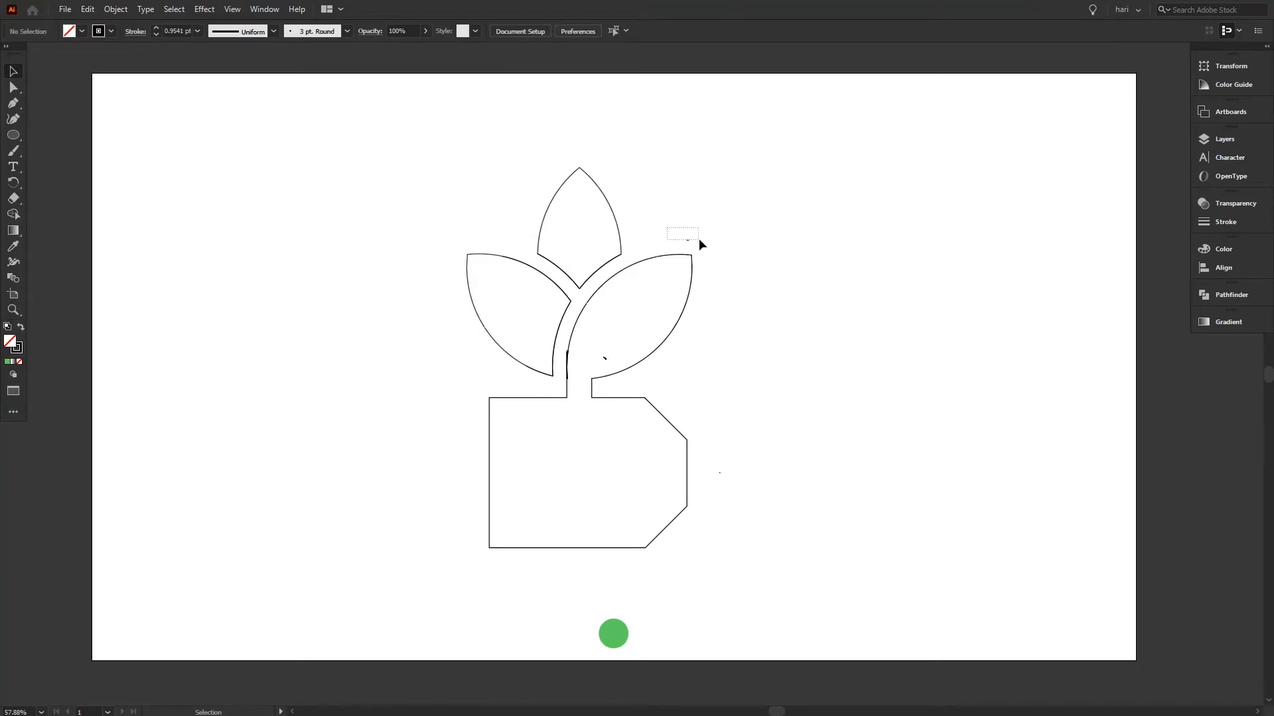
Delete the stray fragment above the right leaf's tip and one inside that leaf near the stem.
drag(684, 233, 696, 245)
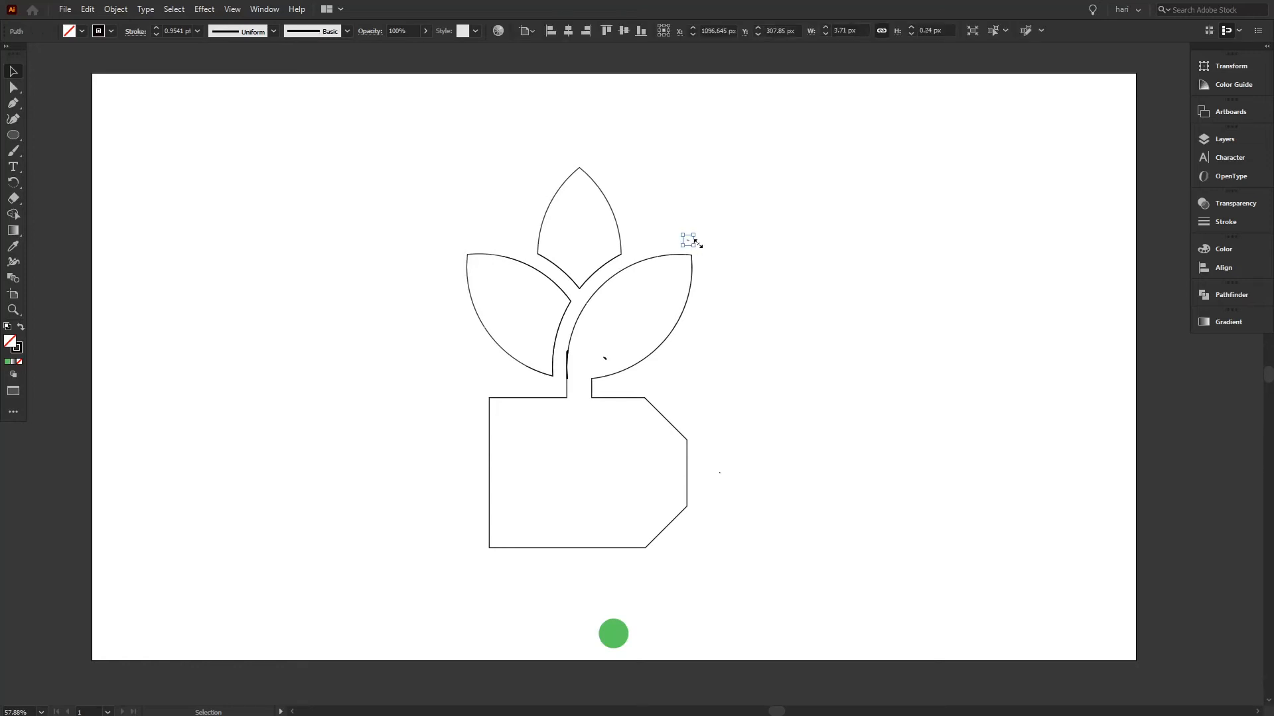
key(Delete)
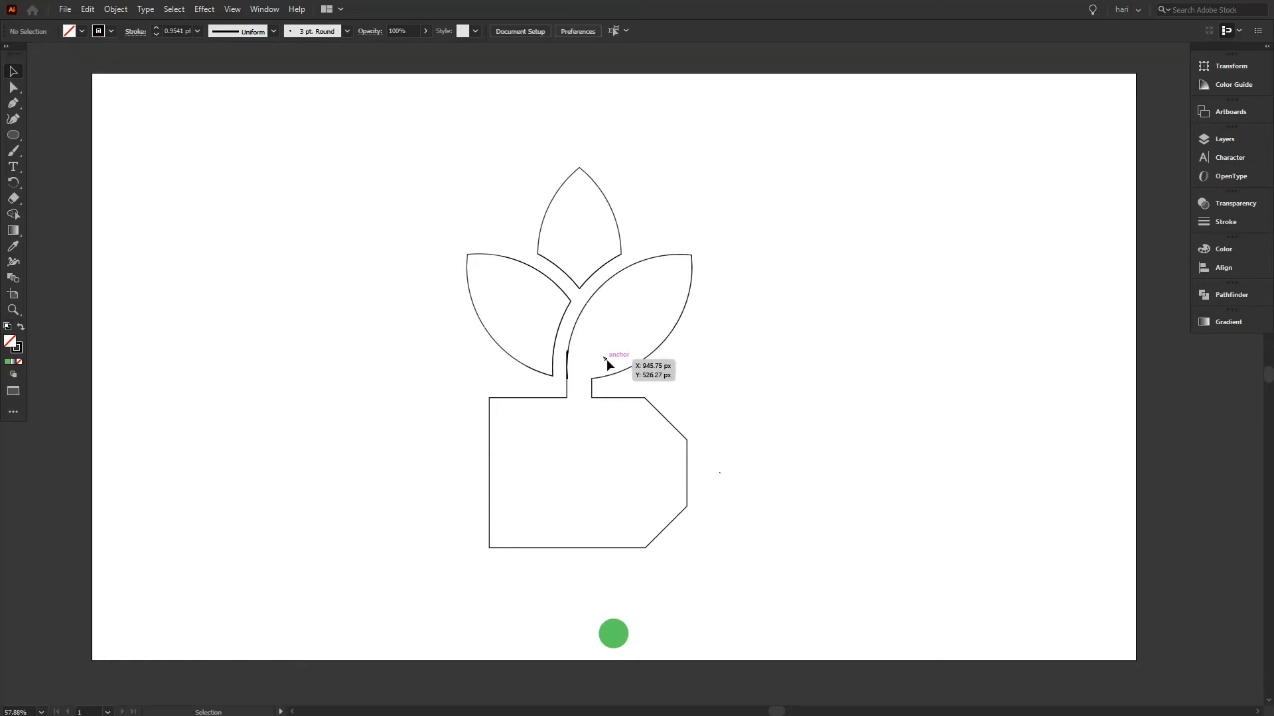
click(605, 360)
drag(605, 361, 741, 367)
key(Delete)
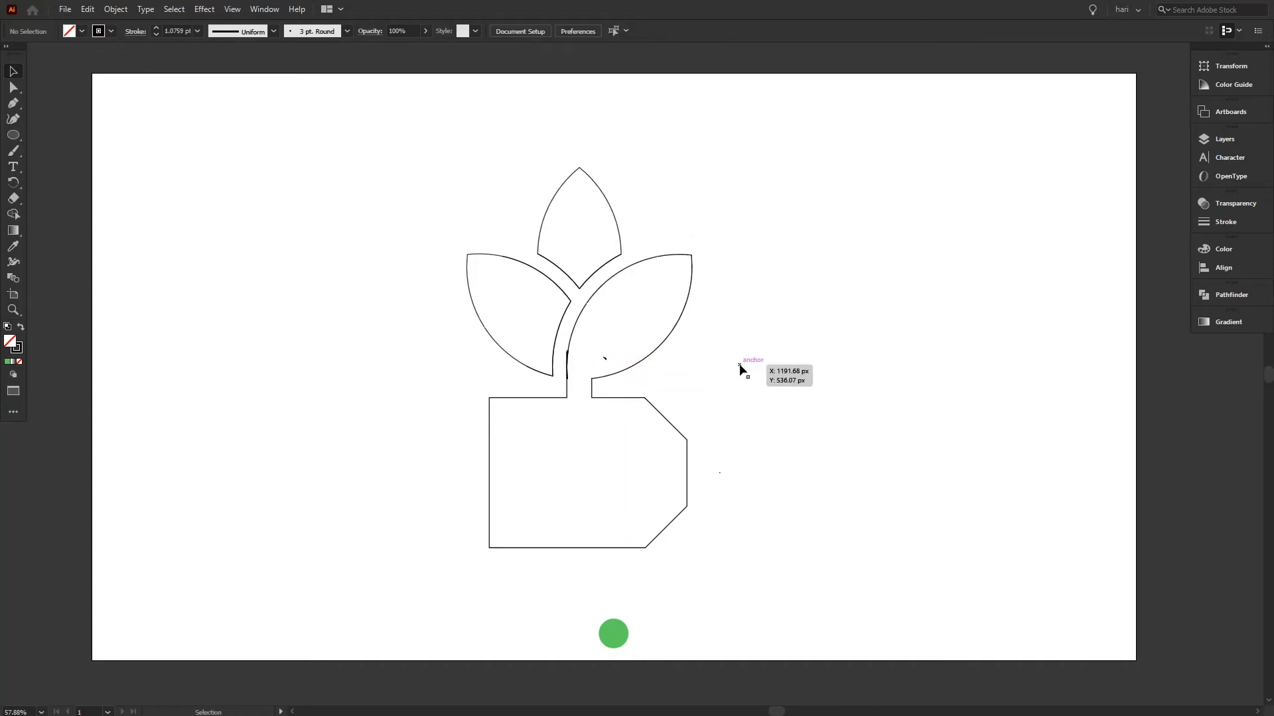
click(604, 358)
click(666, 363)
click(610, 361)
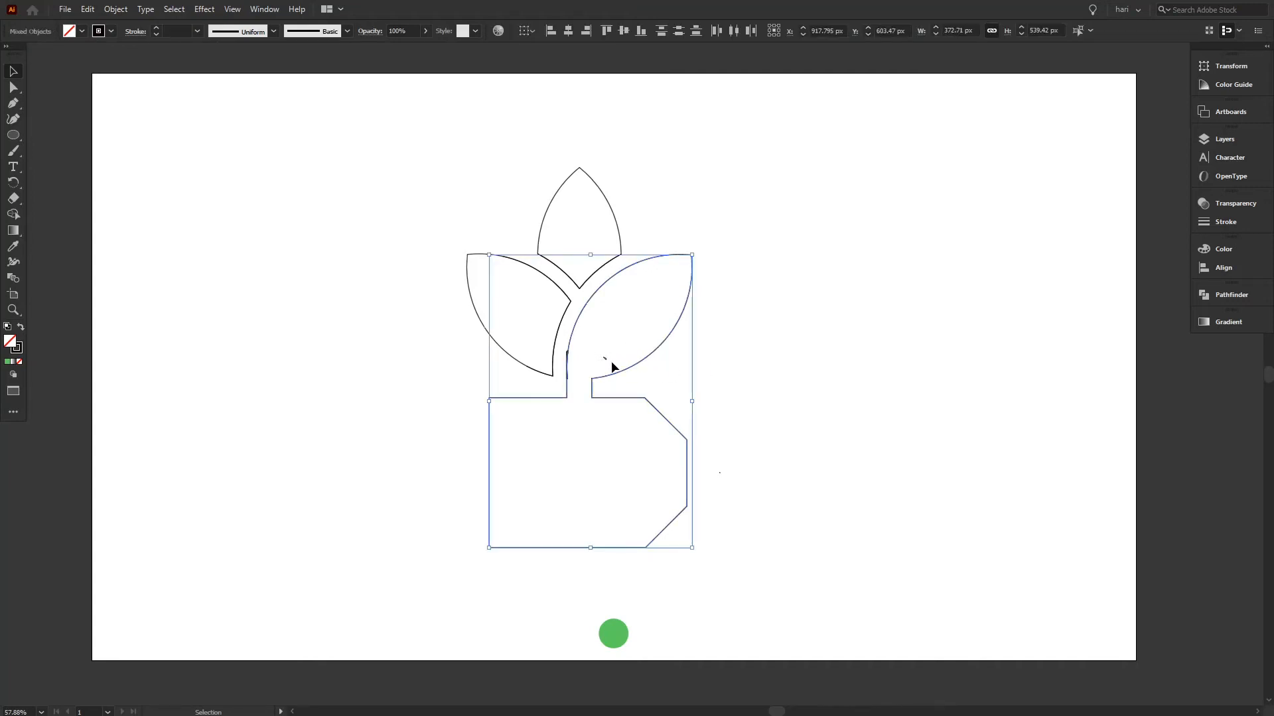
click(703, 343)
click(604, 359)
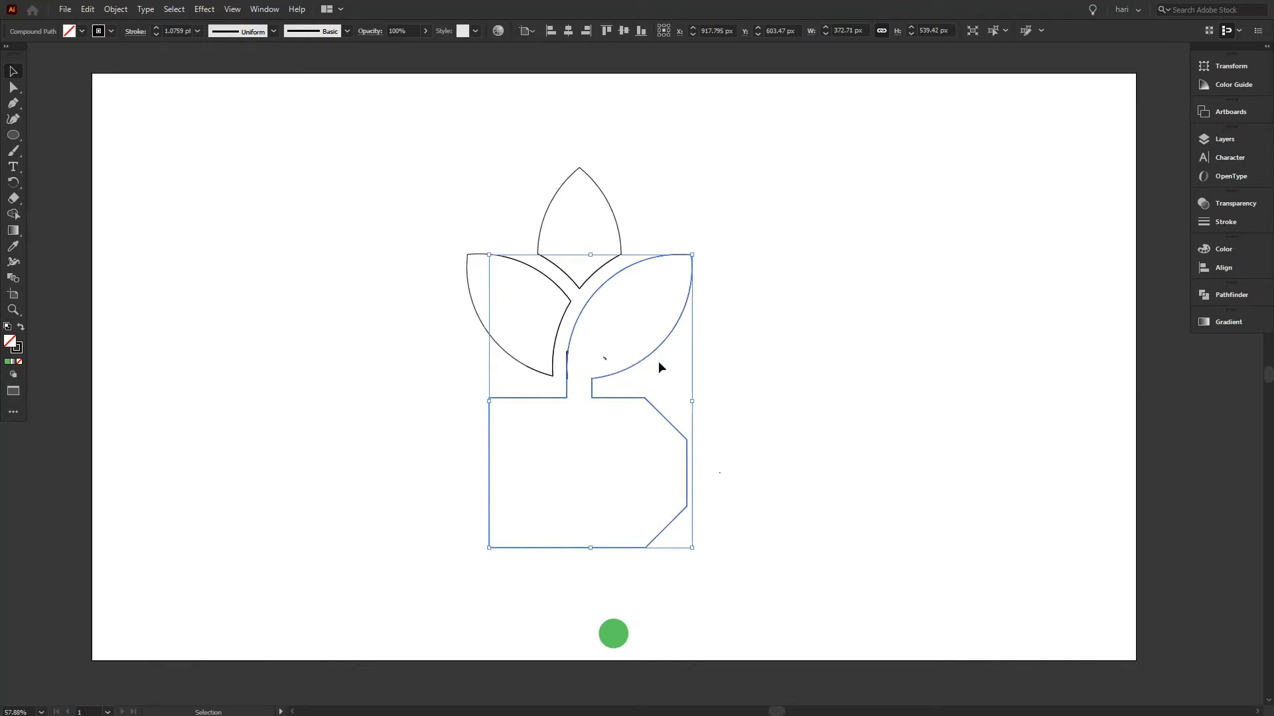
click(598, 361)
Use Shape Builder on all logo parts to erase the stray fragment inside the right leaf and the slivers along the stem's left edge.
drag(426, 239, 750, 454)
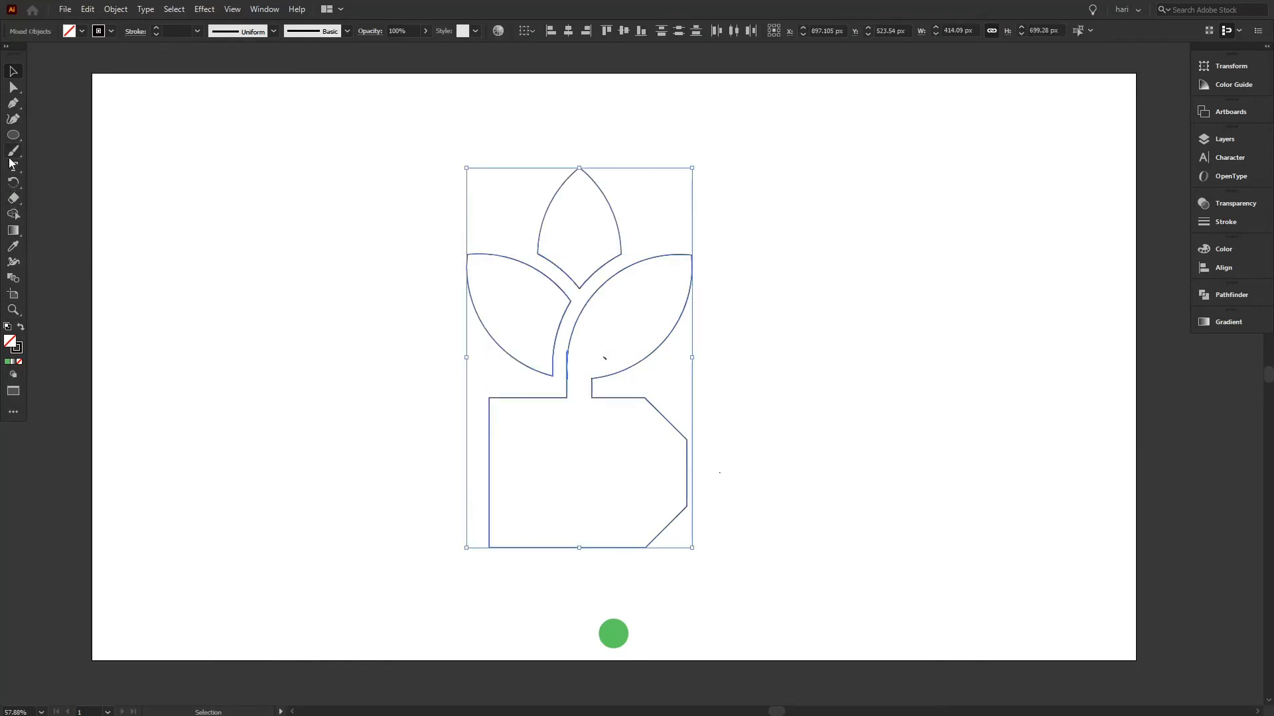
click(14, 214)
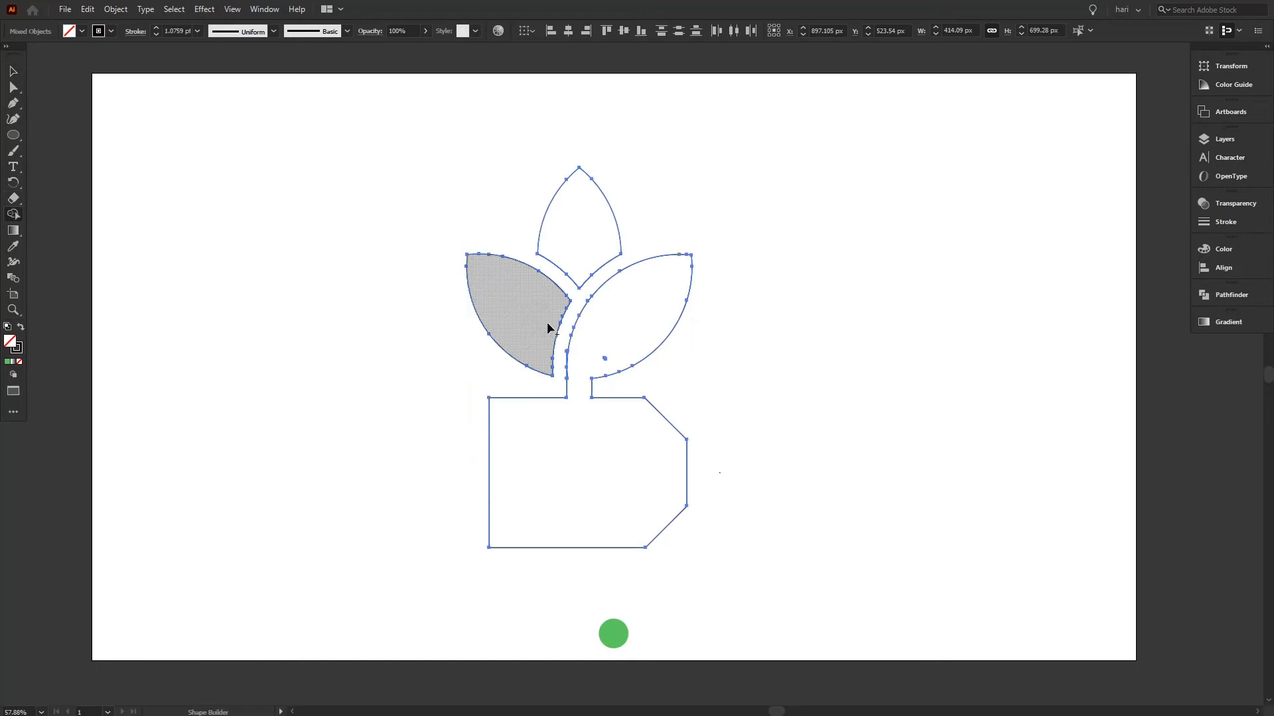
key(ctrl+space)
drag(605, 359, 918, 296)
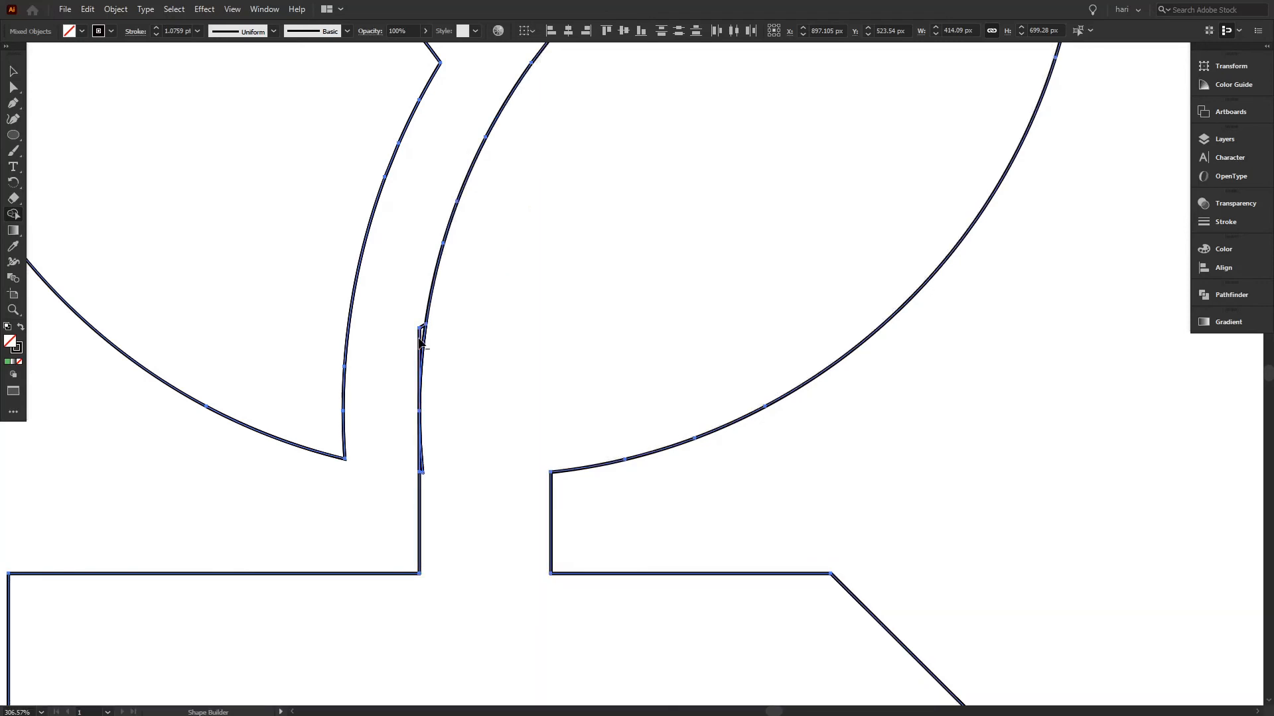
alt+click(419, 342)
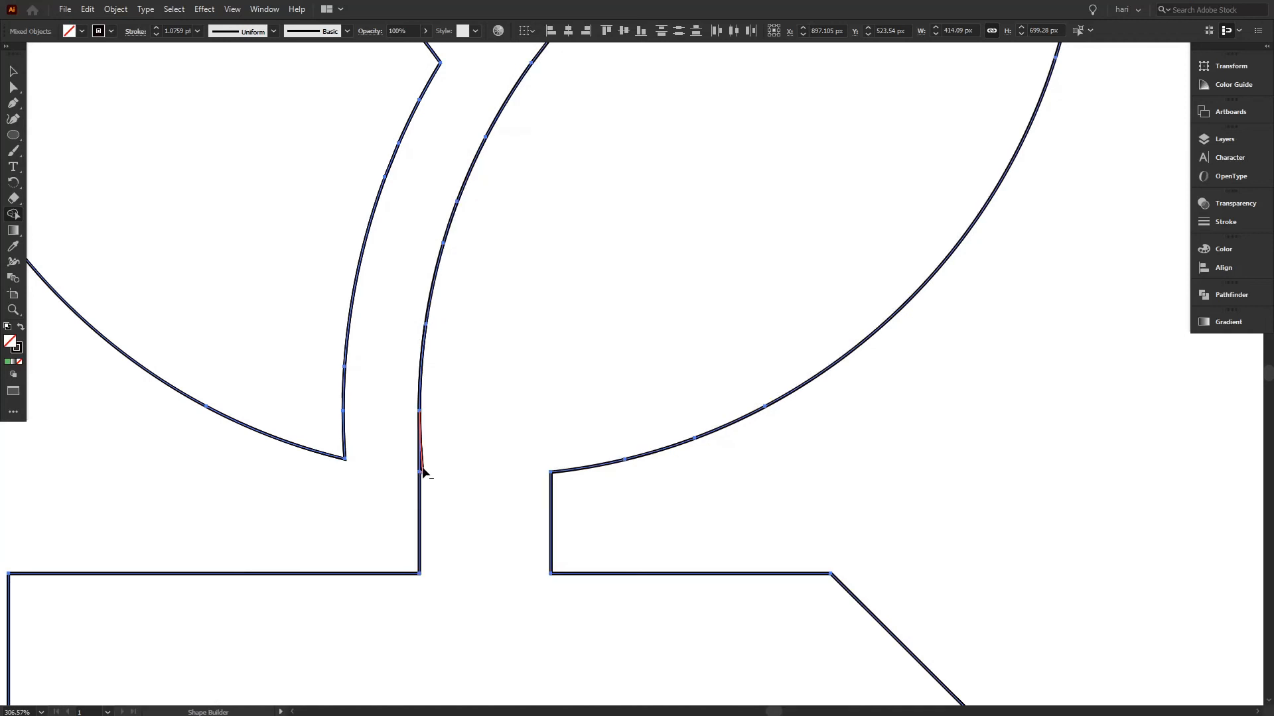
alt+click(423, 469)
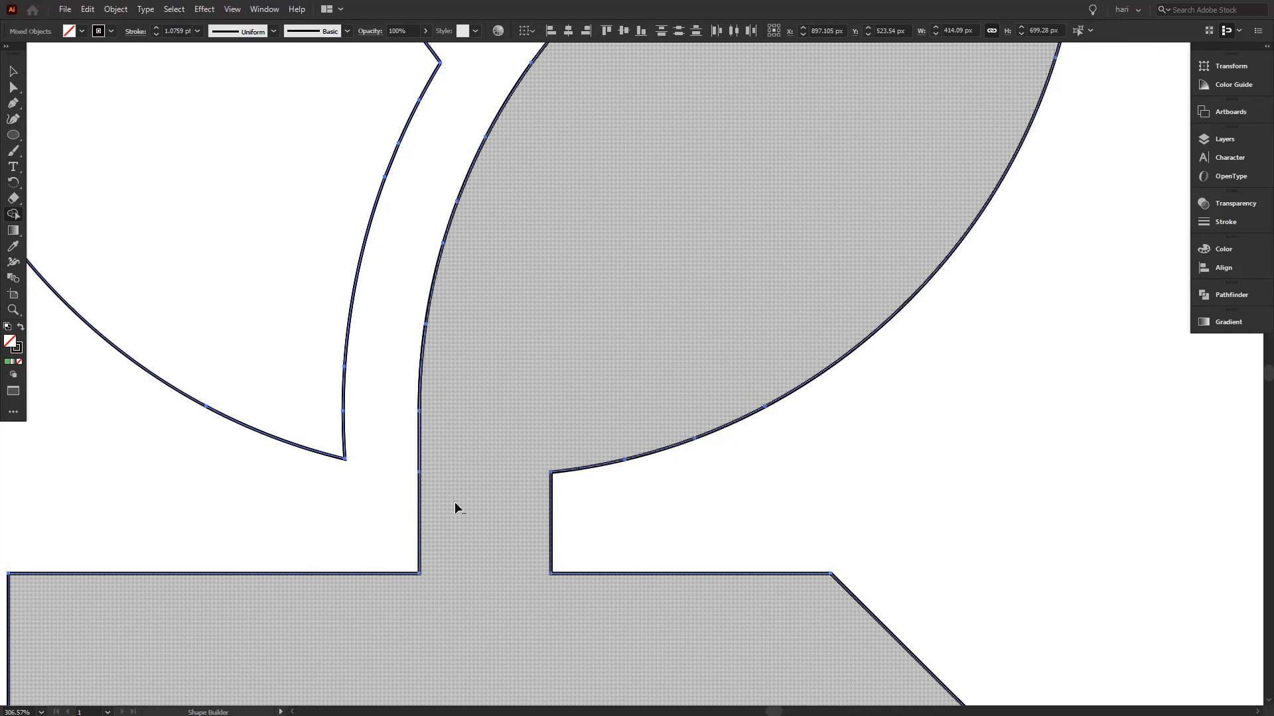
drag(634, 423, 319, 622)
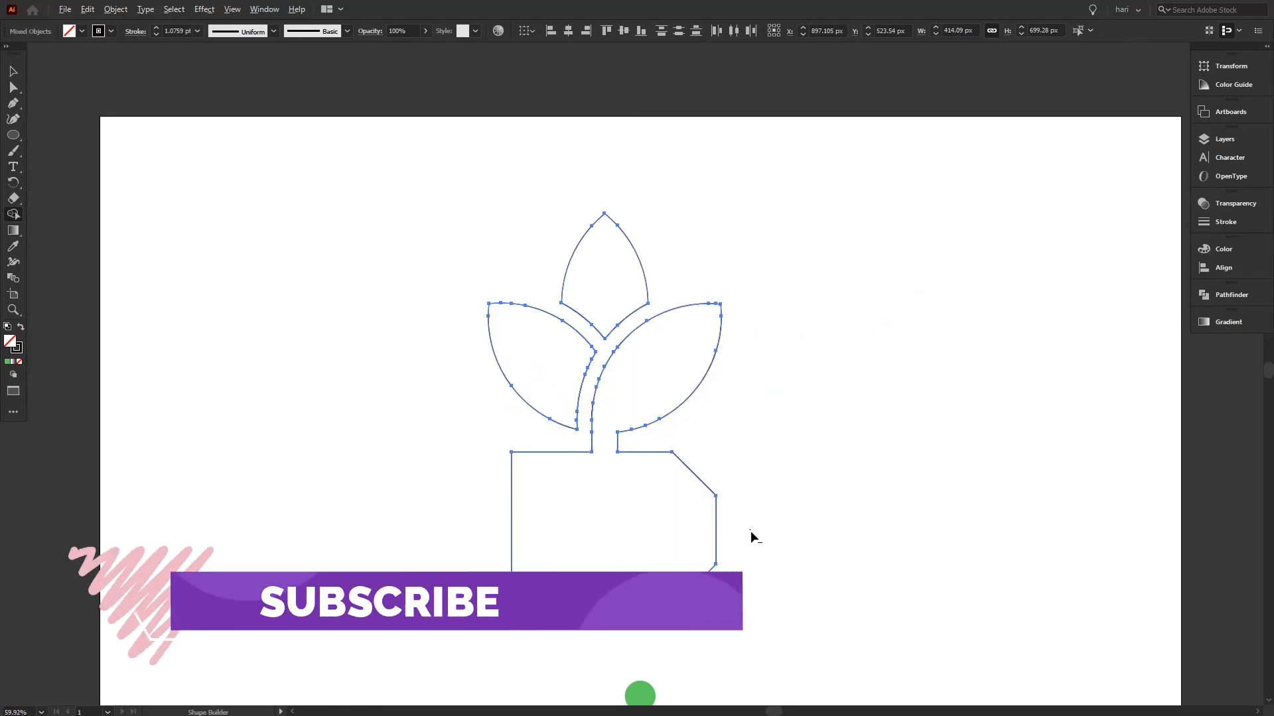
Delete the tiny stray dot to the right of the cut-corner base.
click(12, 69)
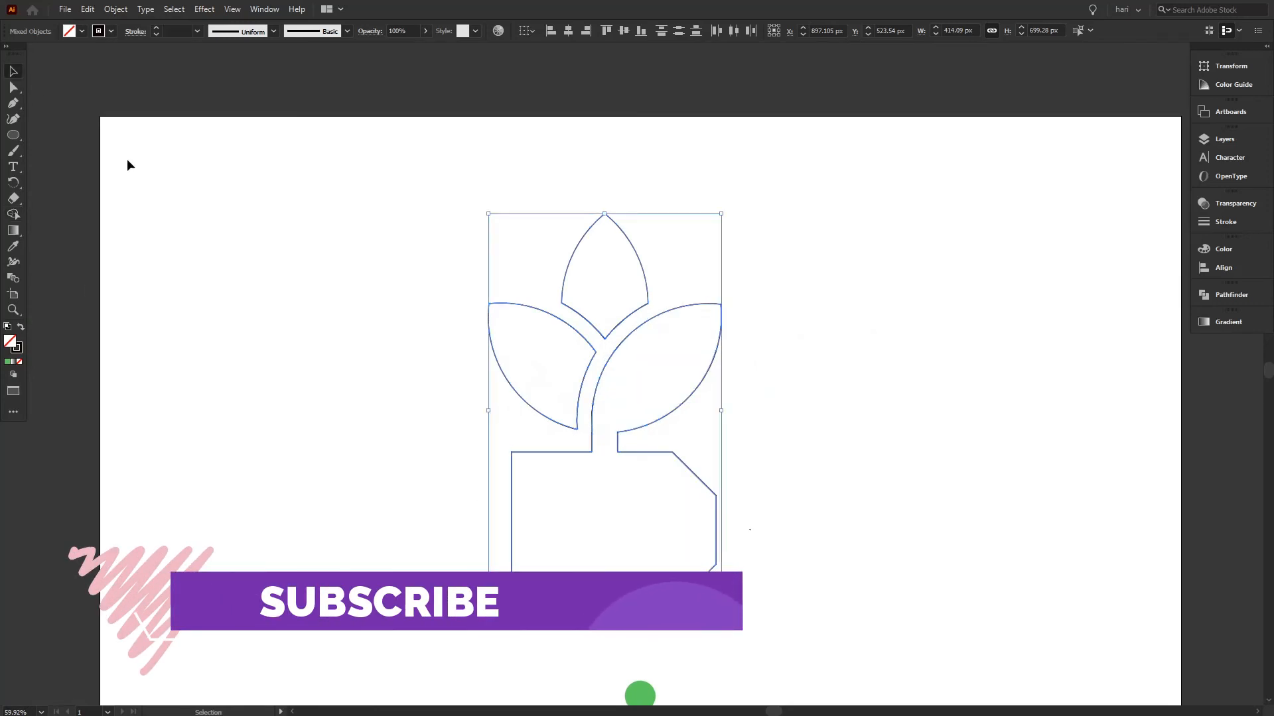
click(682, 497)
drag(781, 516, 744, 555)
key(Delete)
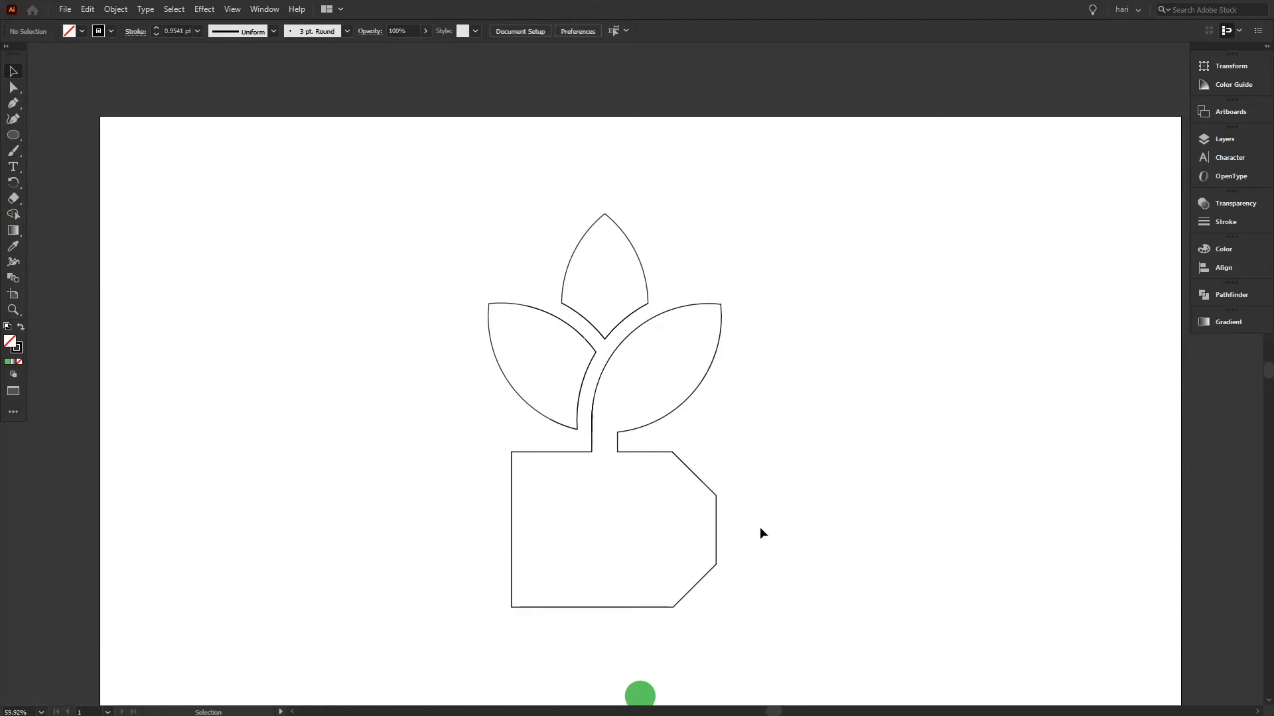
Try stretching the whole logo to about 559 by 809 px, undo the scaling and deselect the artwork.
click(205, 9)
mouse_move(232, 9)
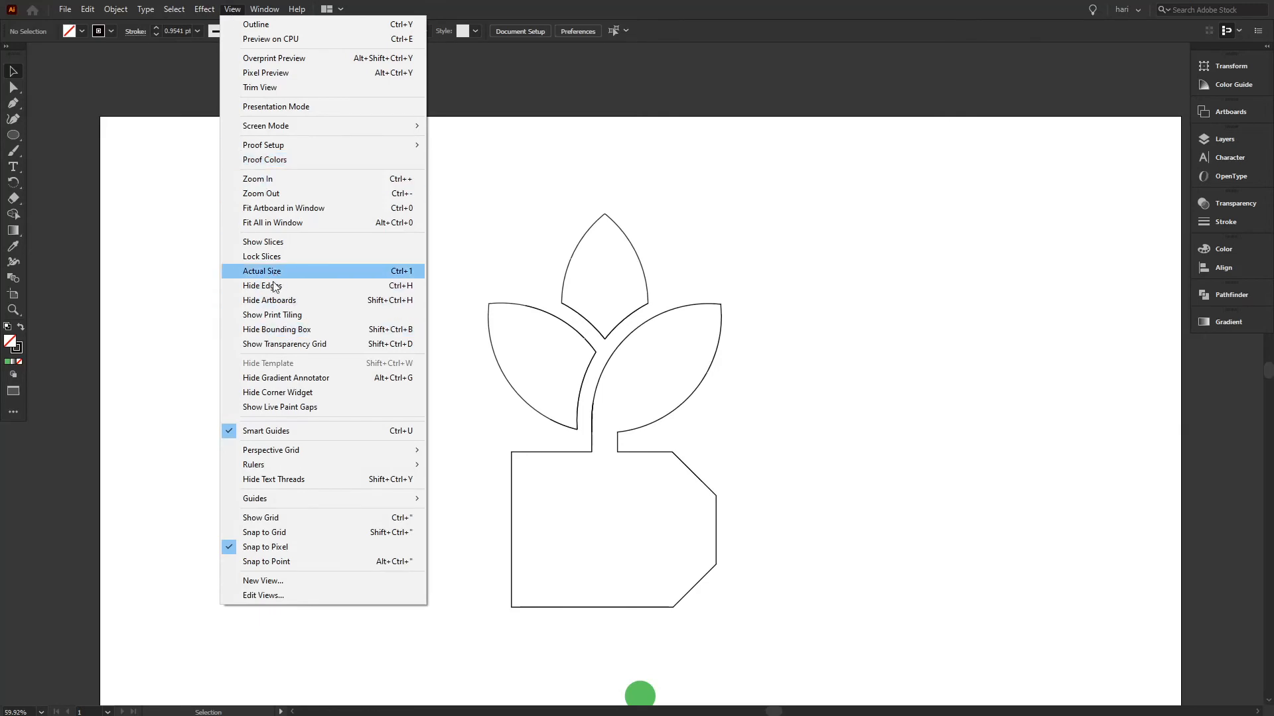
click(269, 223)
drag(406, 190, 800, 539)
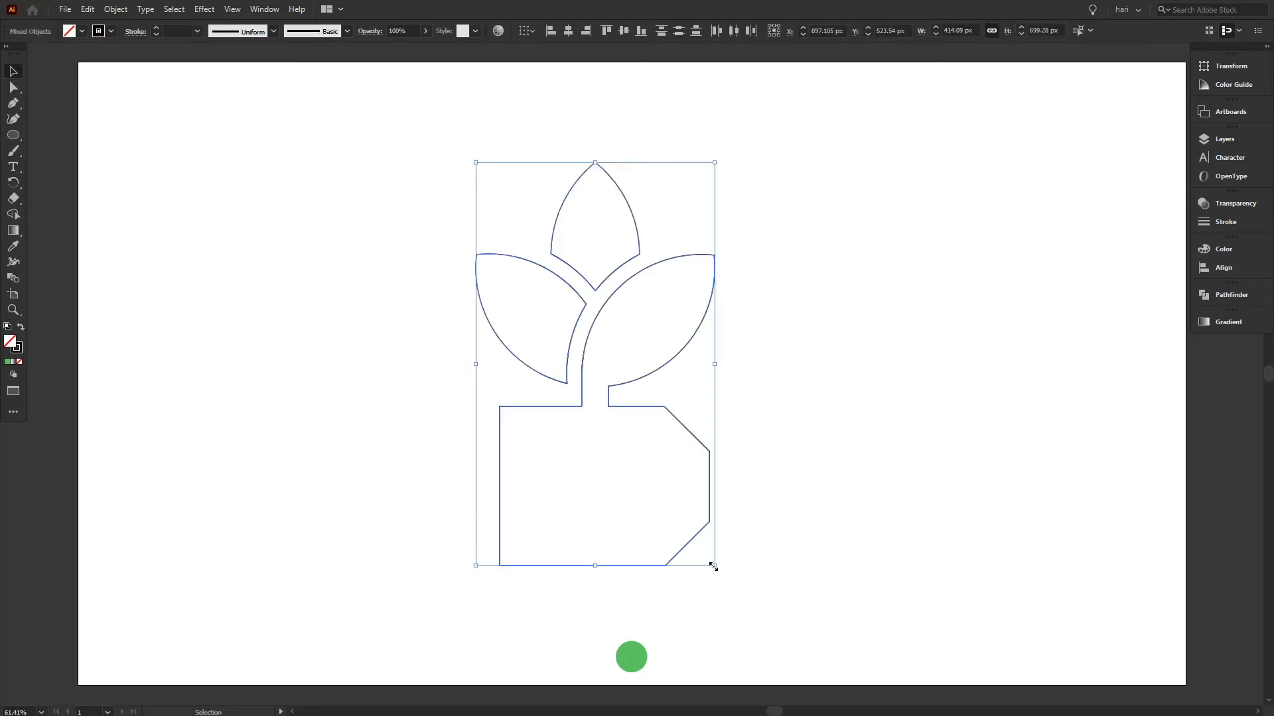
drag(713, 566, 798, 629)
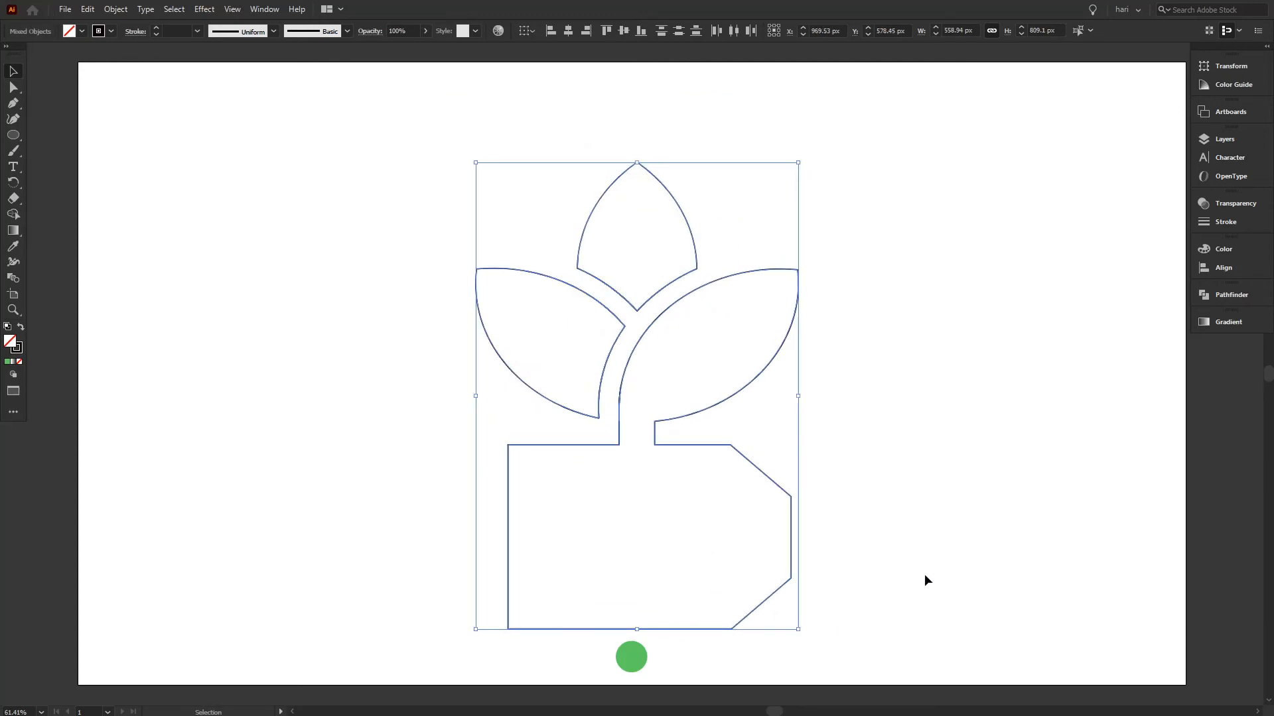
key(ctrl+z)
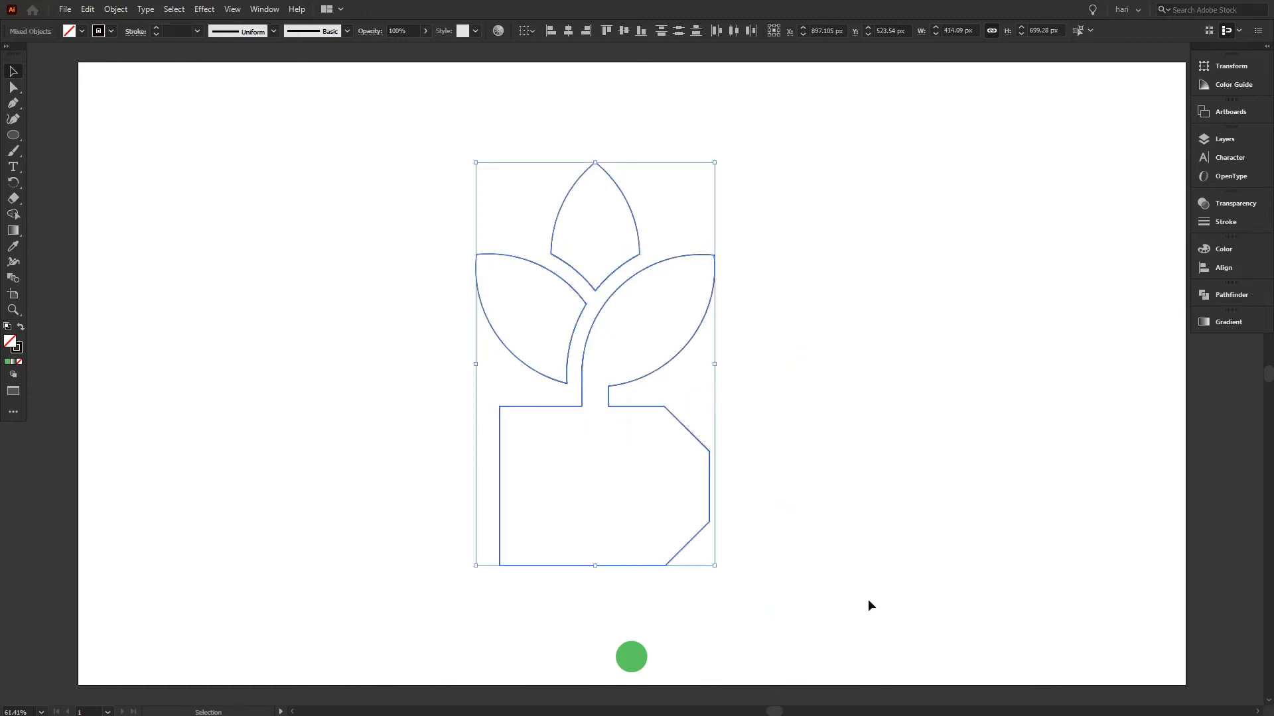
click(911, 456)
right_click(902, 433)
click(887, 462)
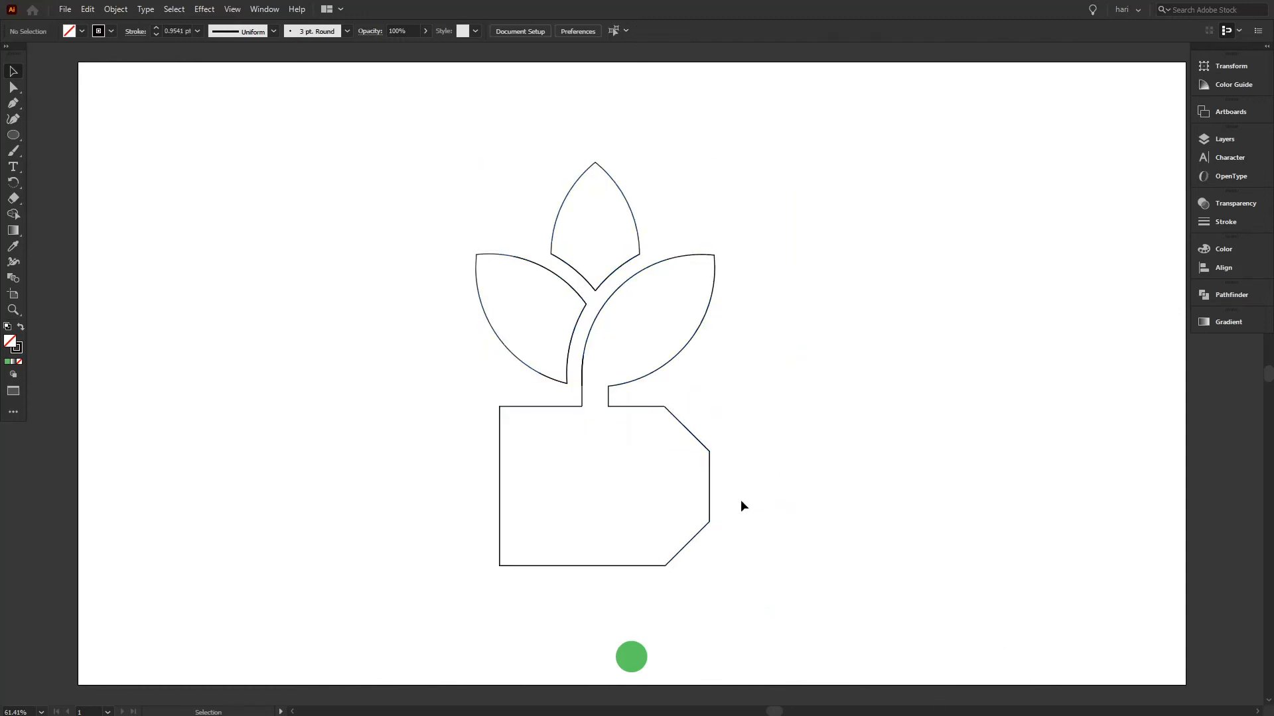
Enlarge the whole logo proportionally about its centre to about 510 by 861 px.
mouse_move(473, 212)
mouse_down()
mouse_move(678, 475)
mouse_move(732, 569)
mouse_up()
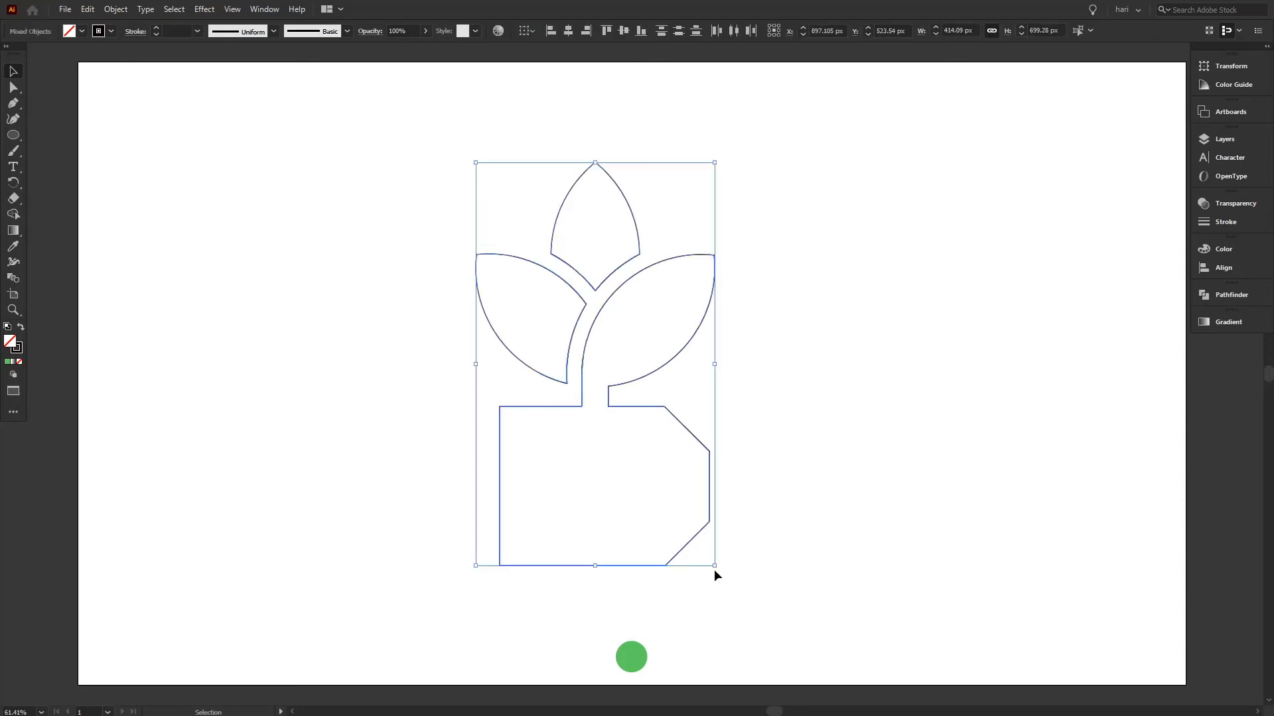
key(shift)
drag(714, 566, 742, 612)
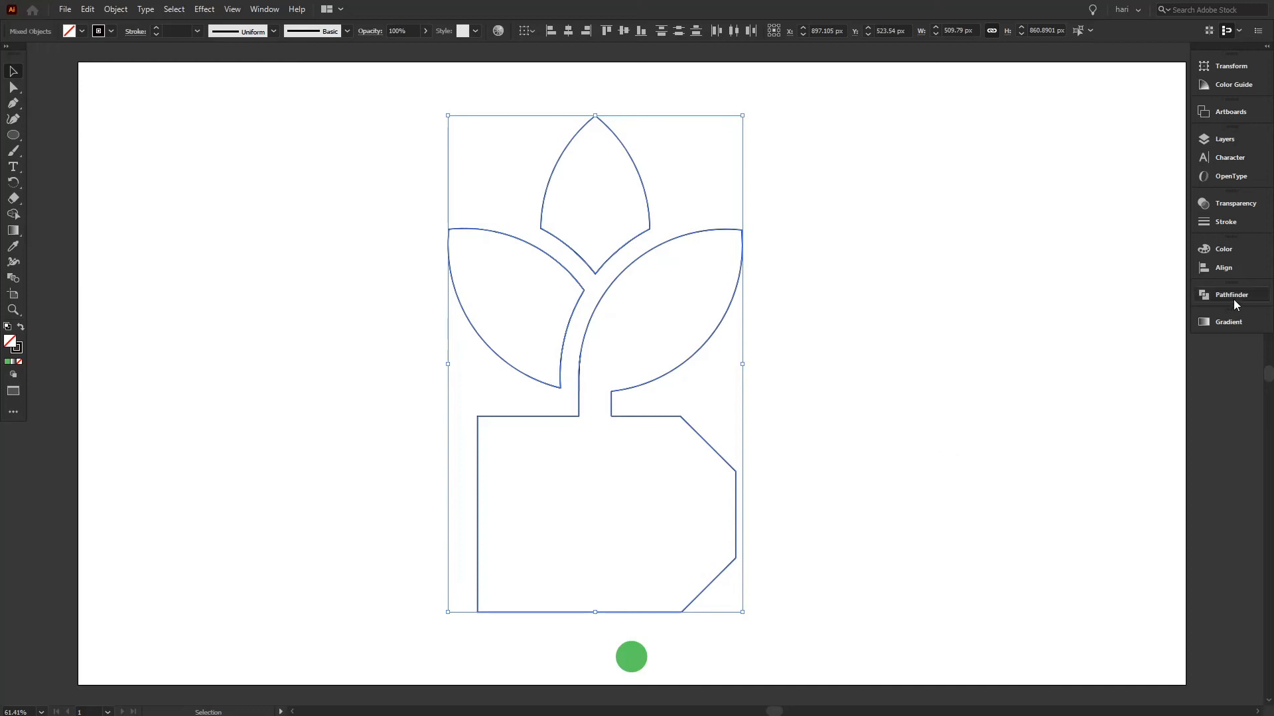
Group all the logo parts and centre the group horizontally on the artboard.
click(1227, 265)
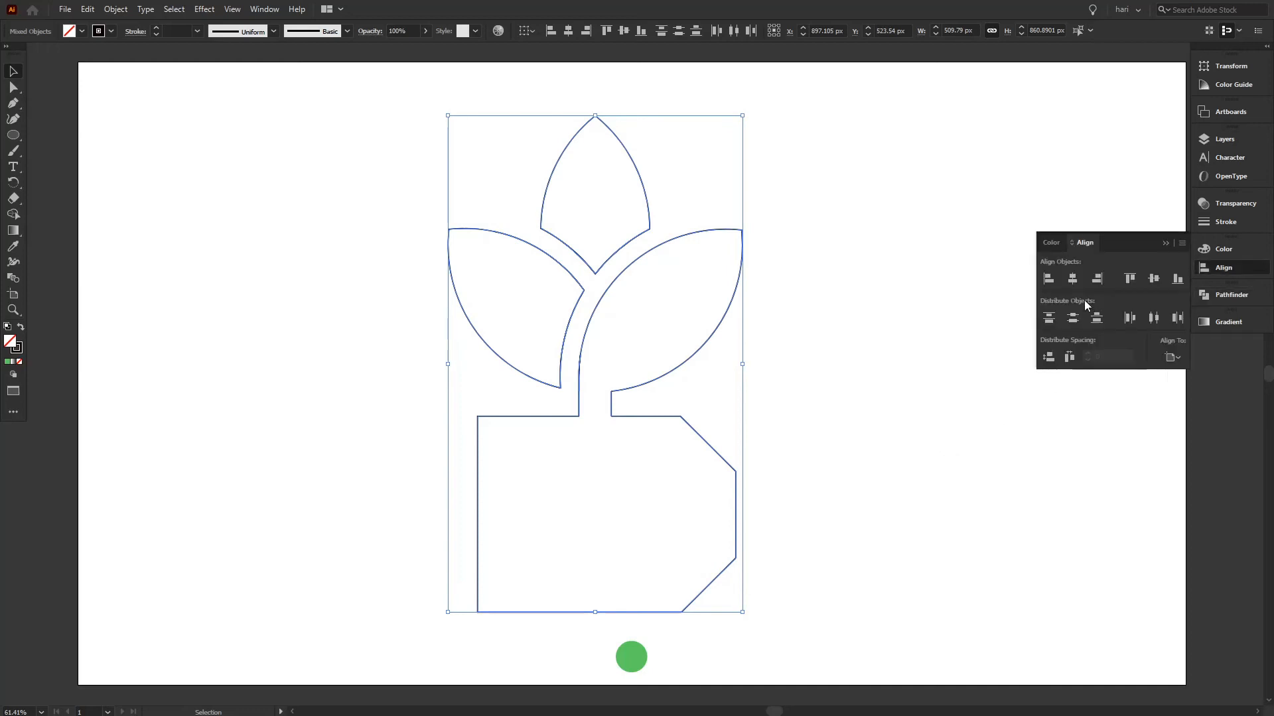
click(964, 423)
drag(298, 151, 724, 422)
right_click(649, 343)
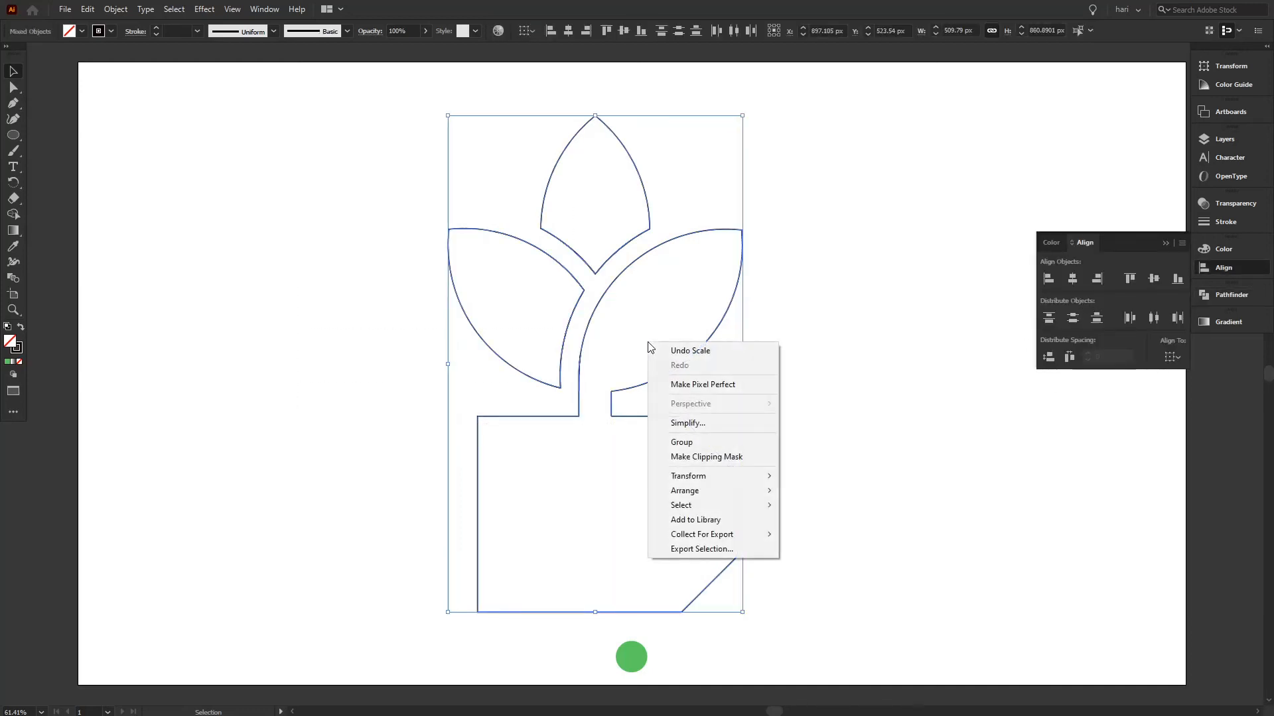
click(707, 442)
click(1073, 280)
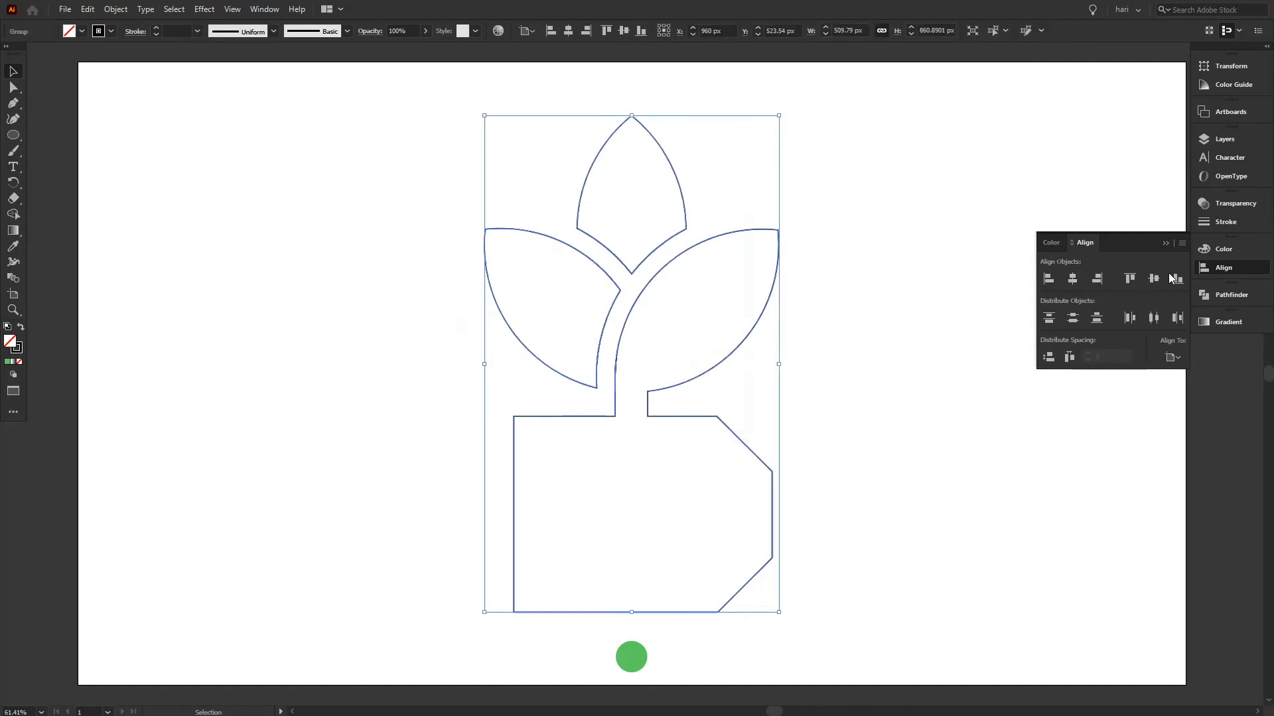
Ungroup the centred logo into its separate parts and deselect them.
click(936, 467)
drag(317, 204, 686, 507)
right_click(661, 427)
click(707, 538)
click(884, 474)
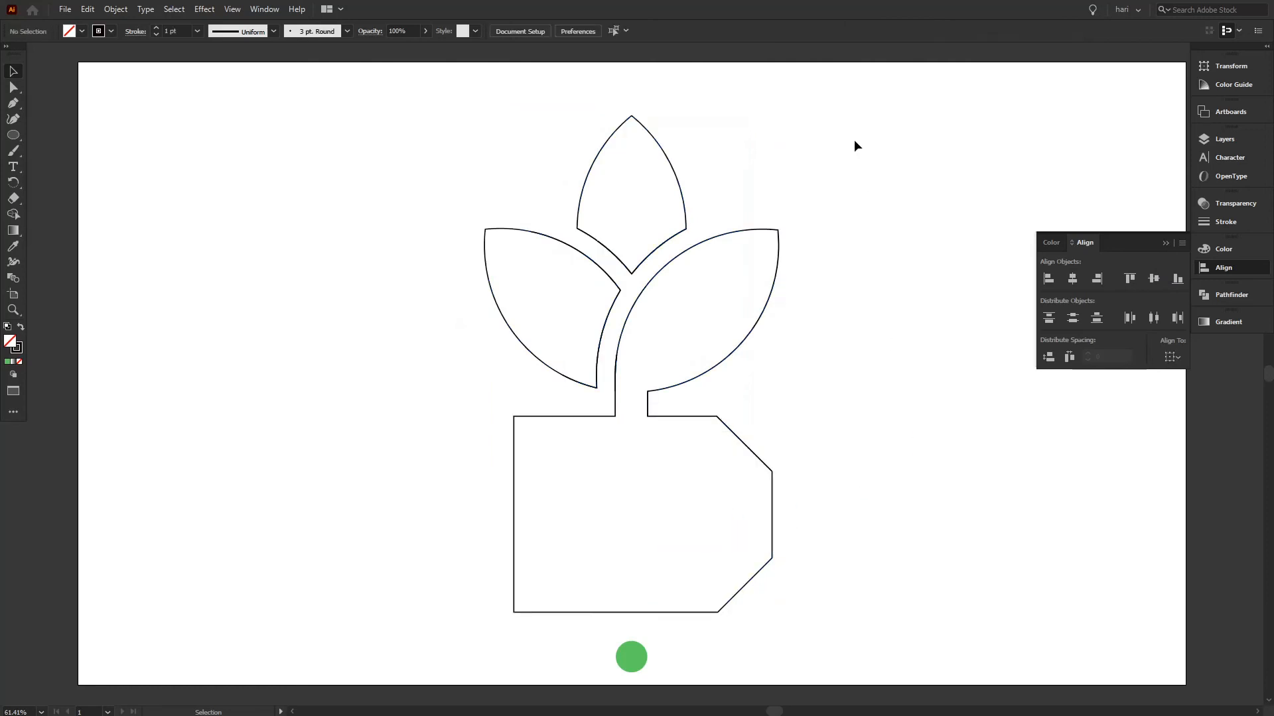
Fill the top leaf with the small circle's green using the Eyedropper.
click(607, 141)
key(i)
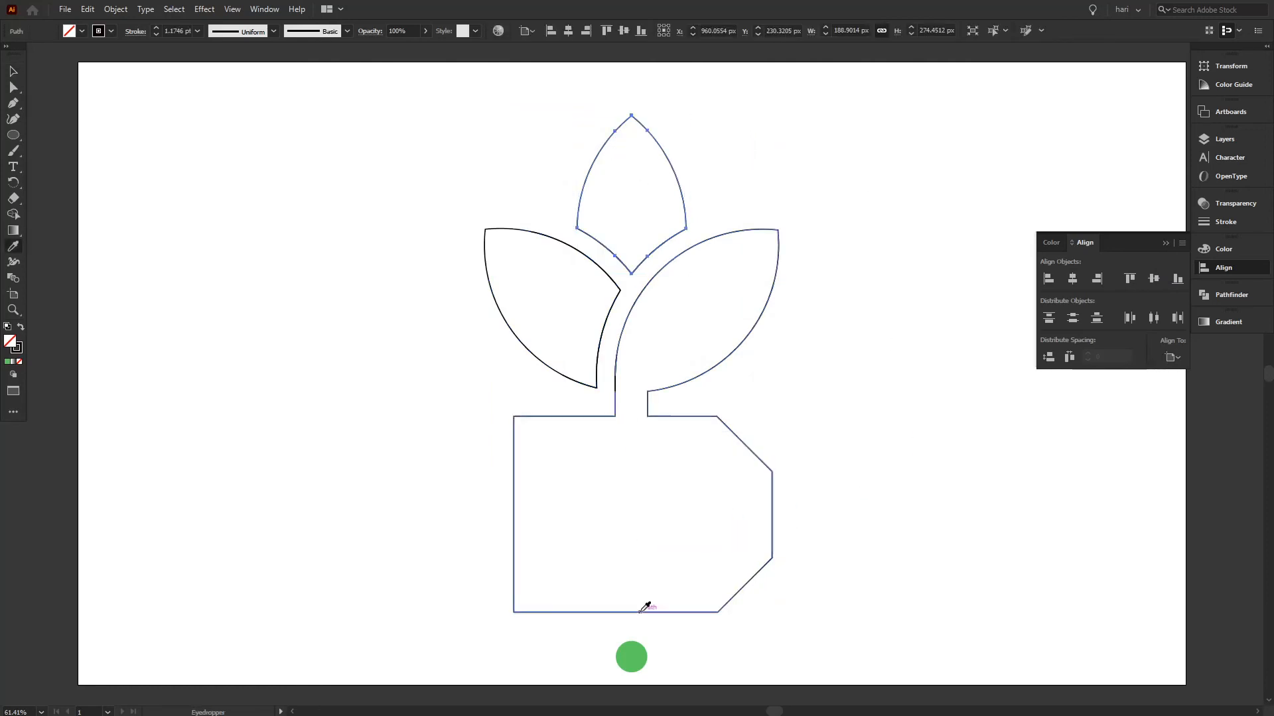
click(631, 656)
click(13, 71)
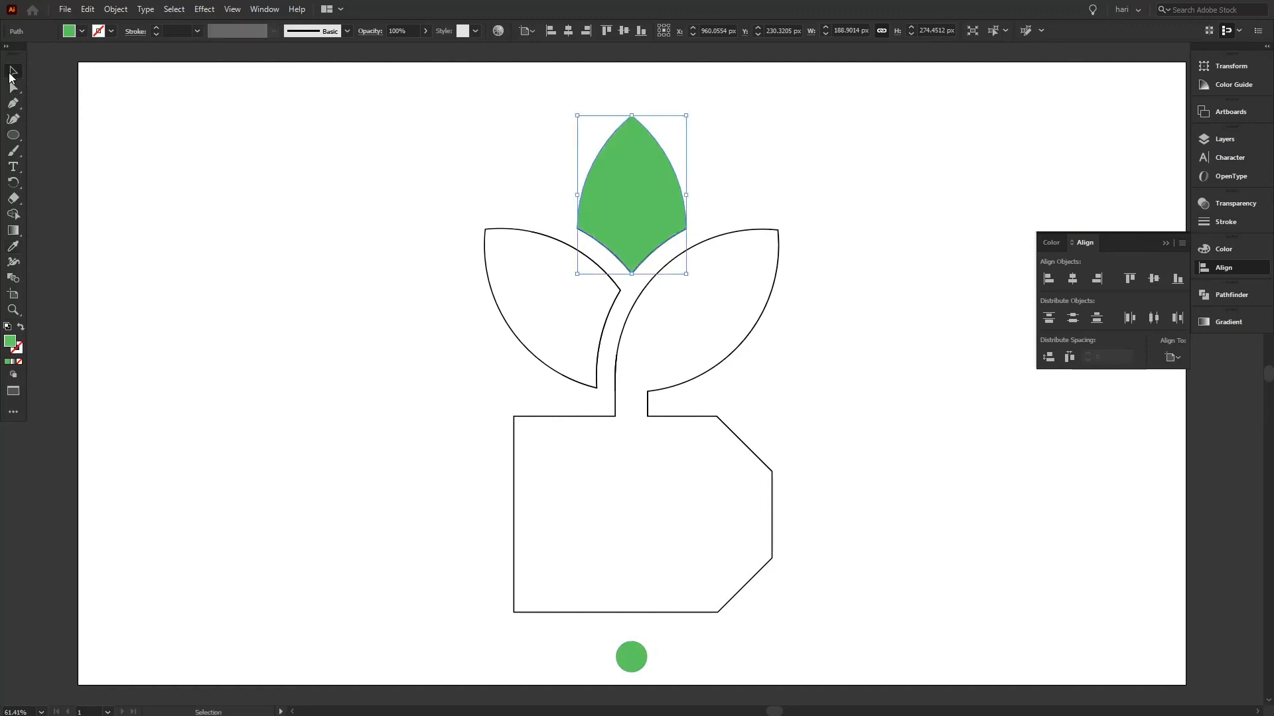
click(156, 170)
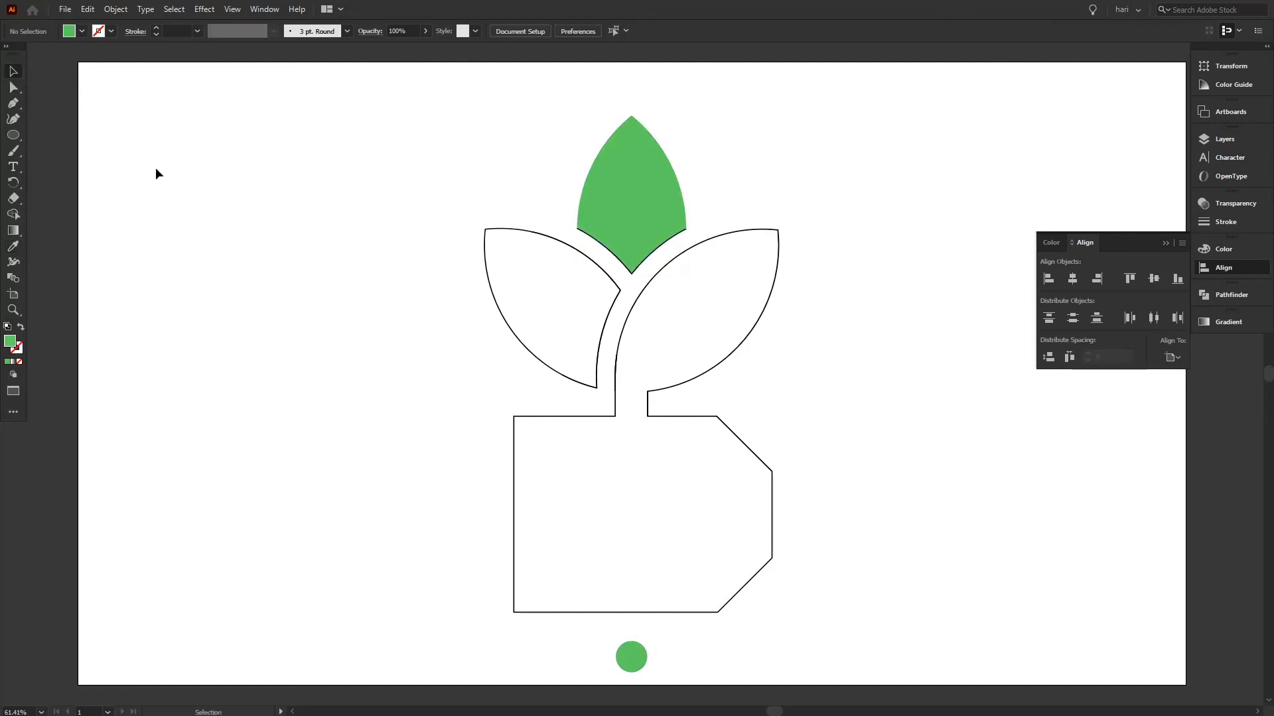
Apply the top leaf's green fill to the left leaf and to the merged right leaf, stem and base.
click(551, 239)
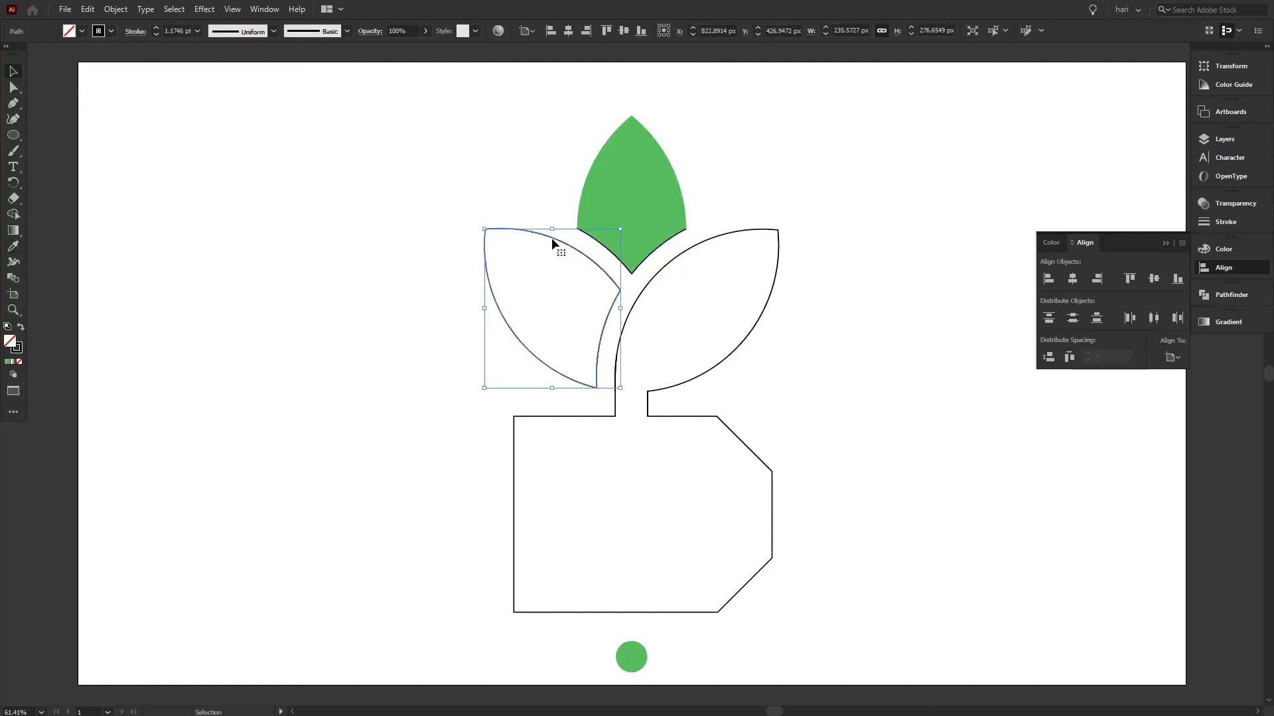
shift+click(684, 252)
key(i)
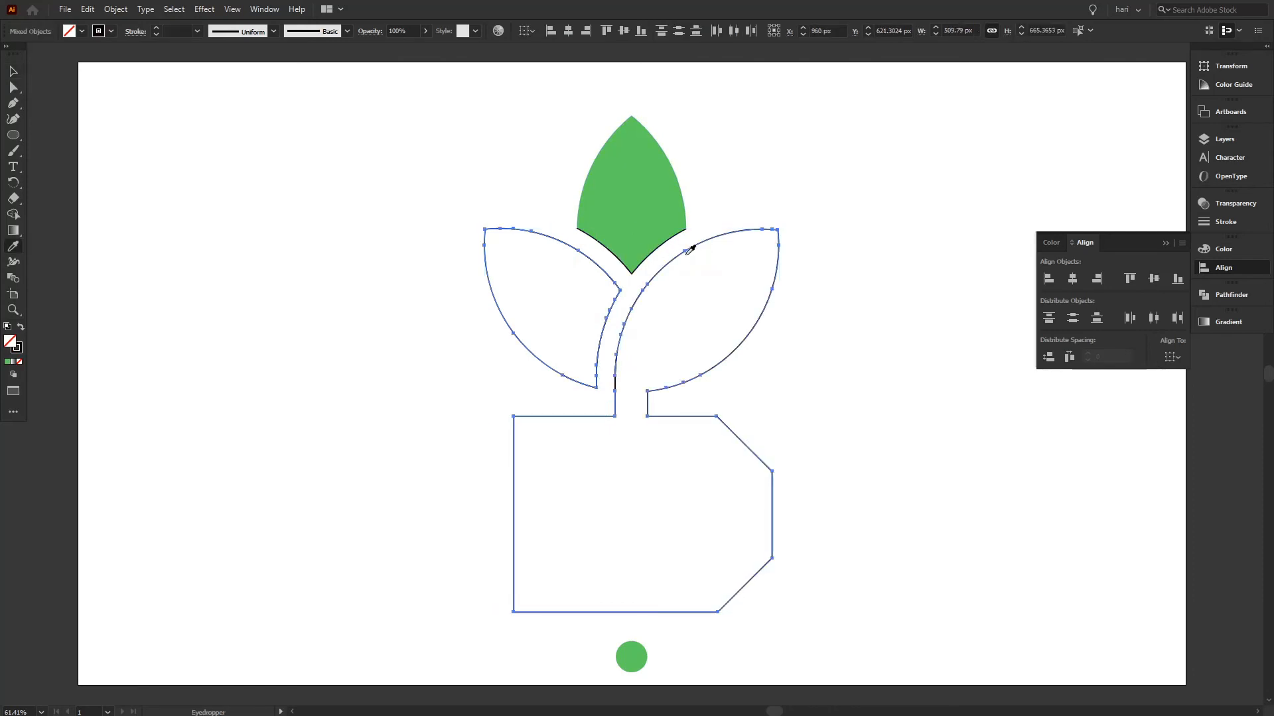
click(664, 202)
click(13, 71)
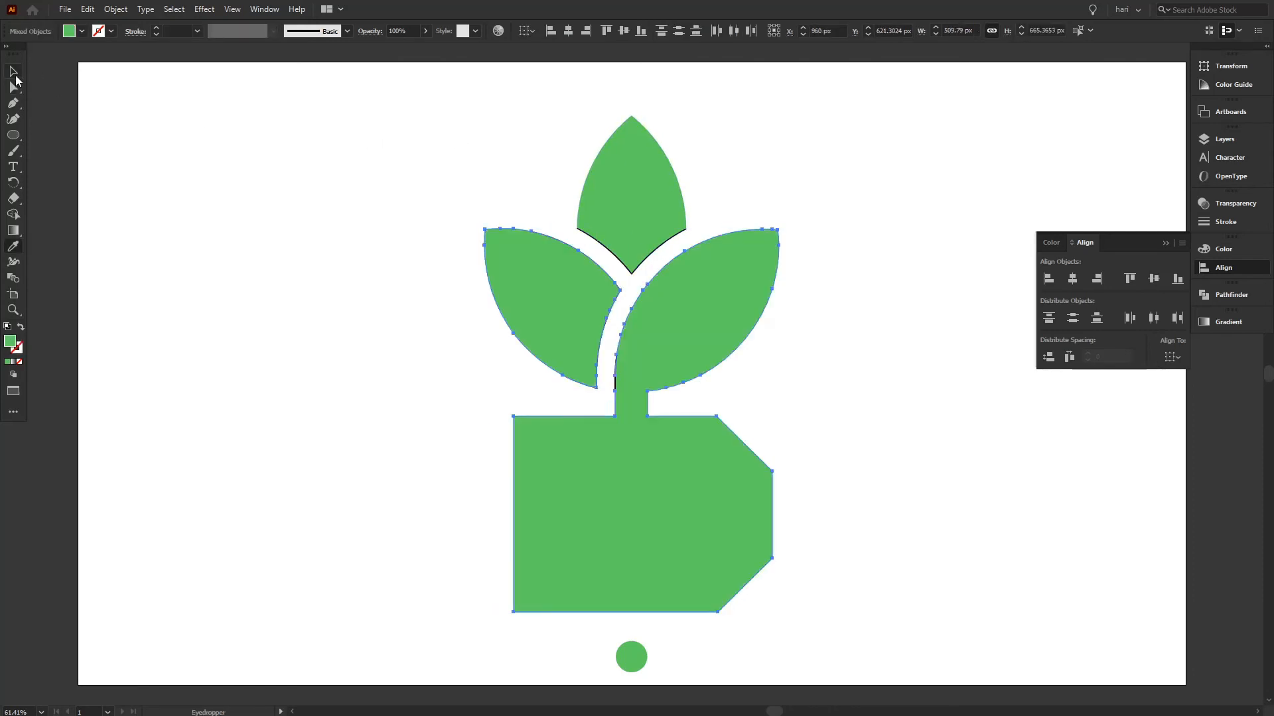
click(280, 173)
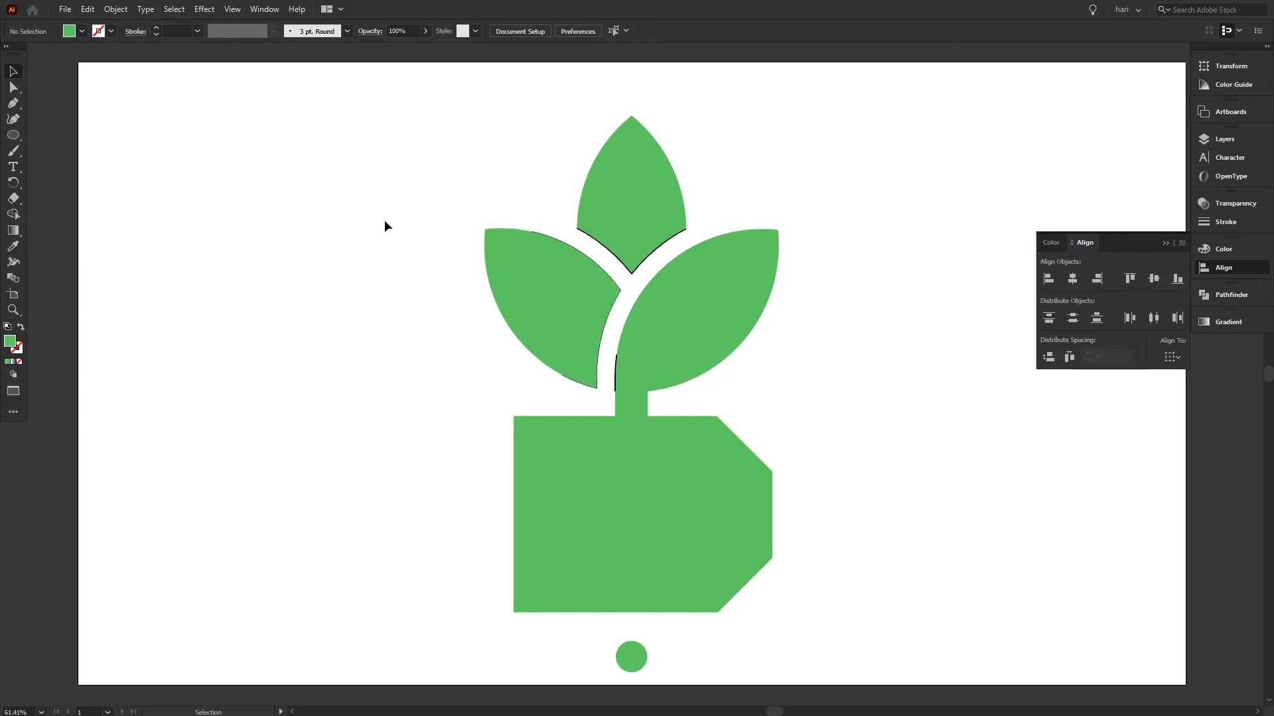
Delete the leftover black line segments beneath the top leaf and along the stem's left edge.
click(601, 345)
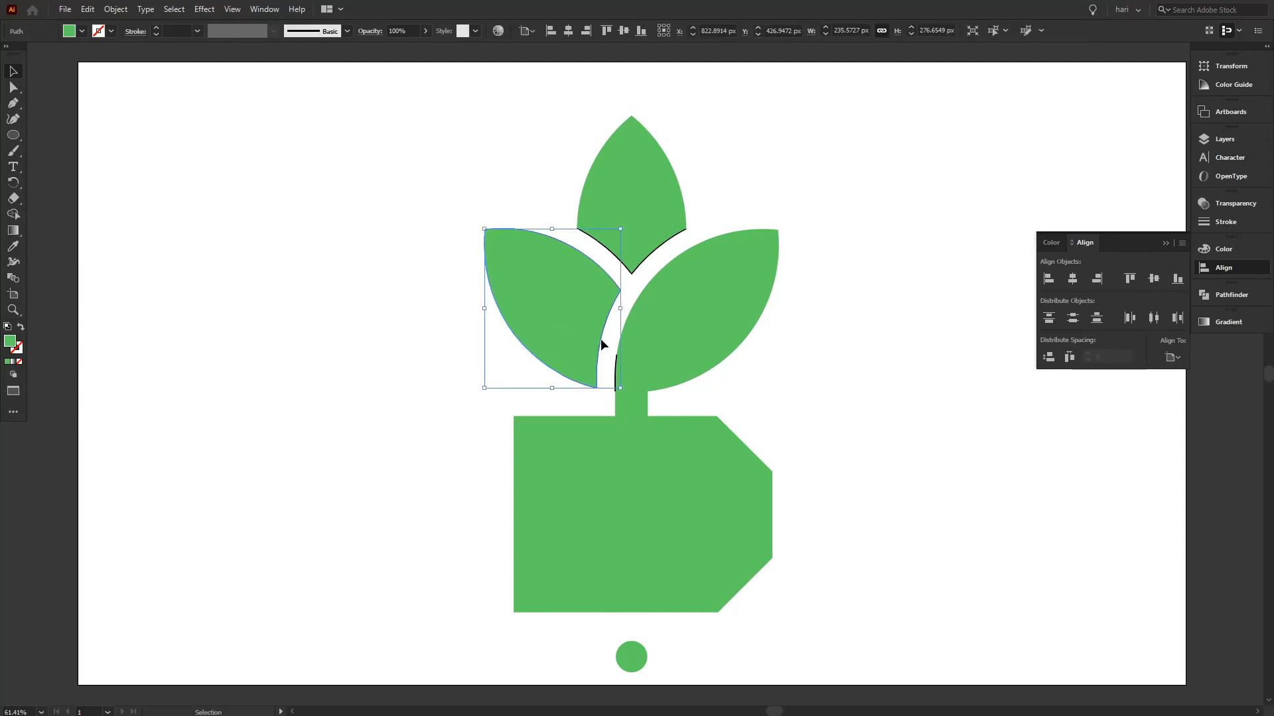
click(632, 273)
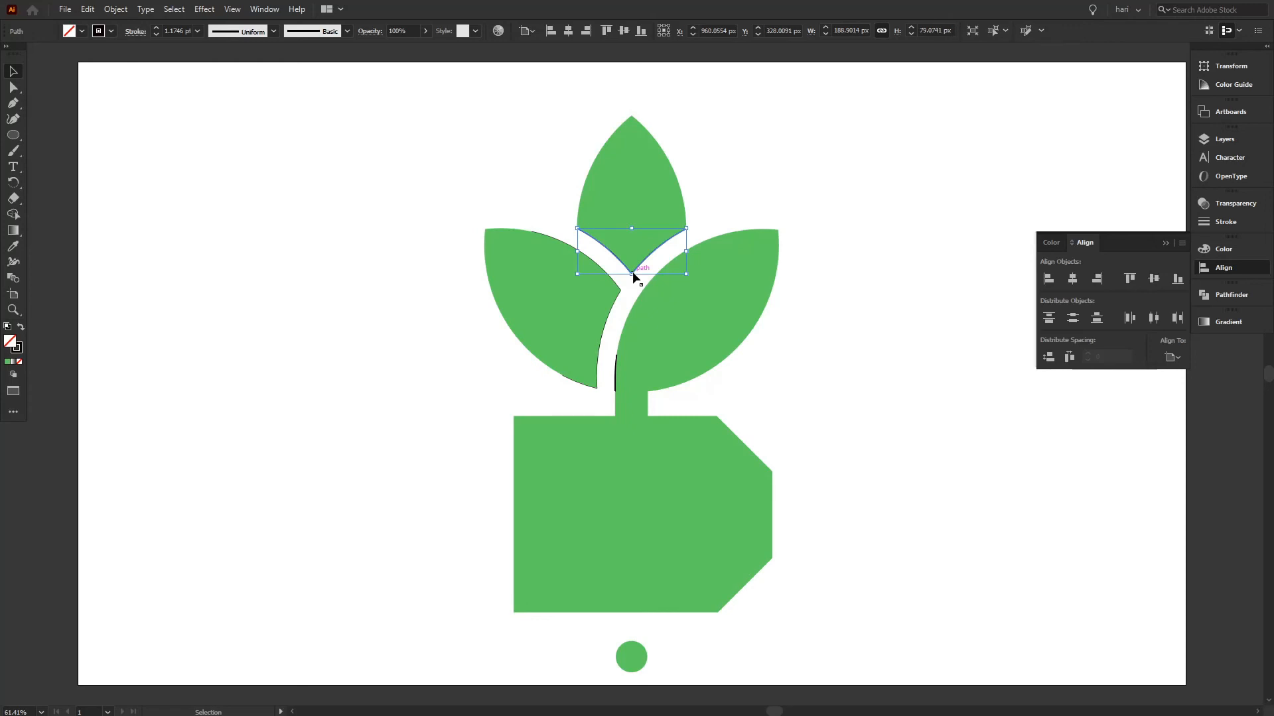
key(Delete)
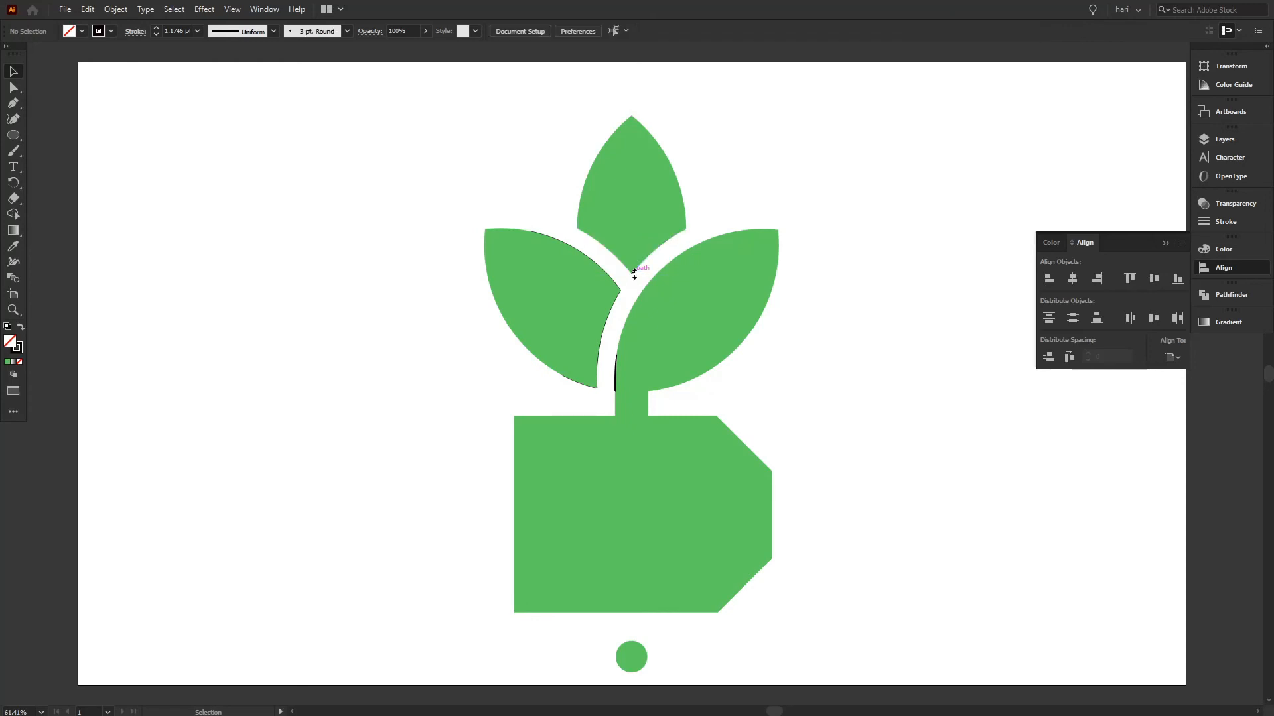
click(615, 370)
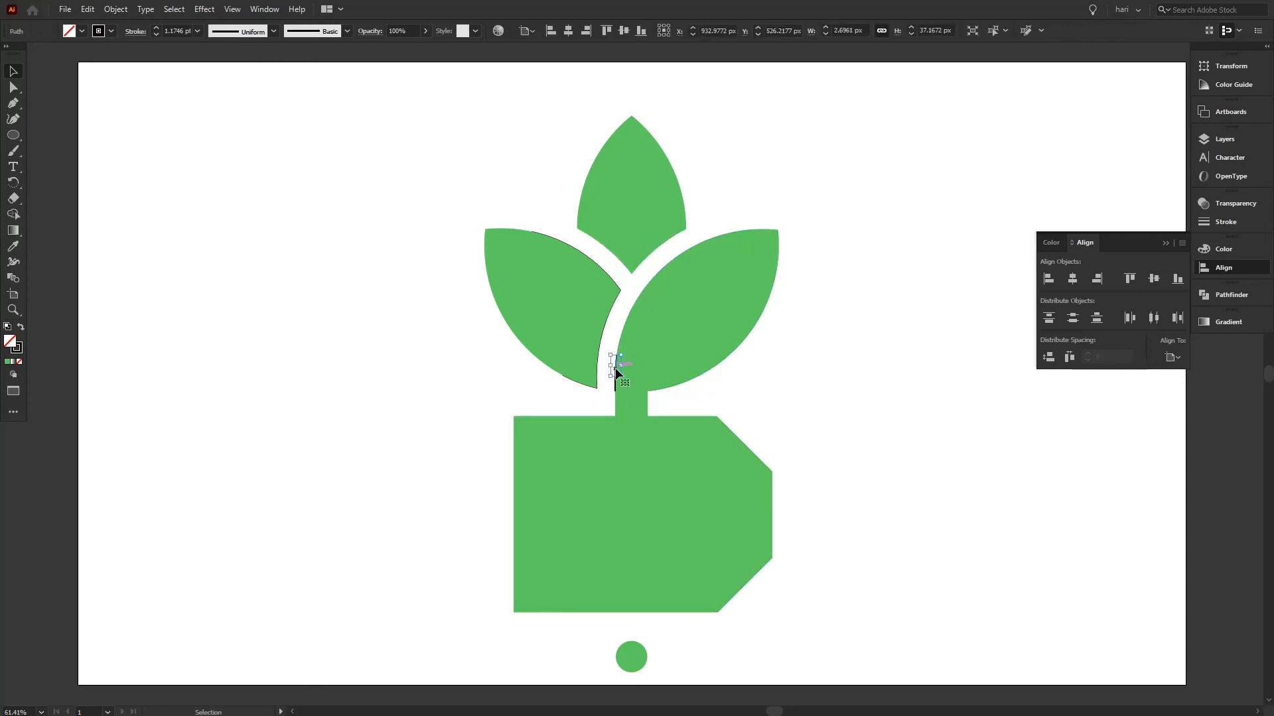
key(Delete)
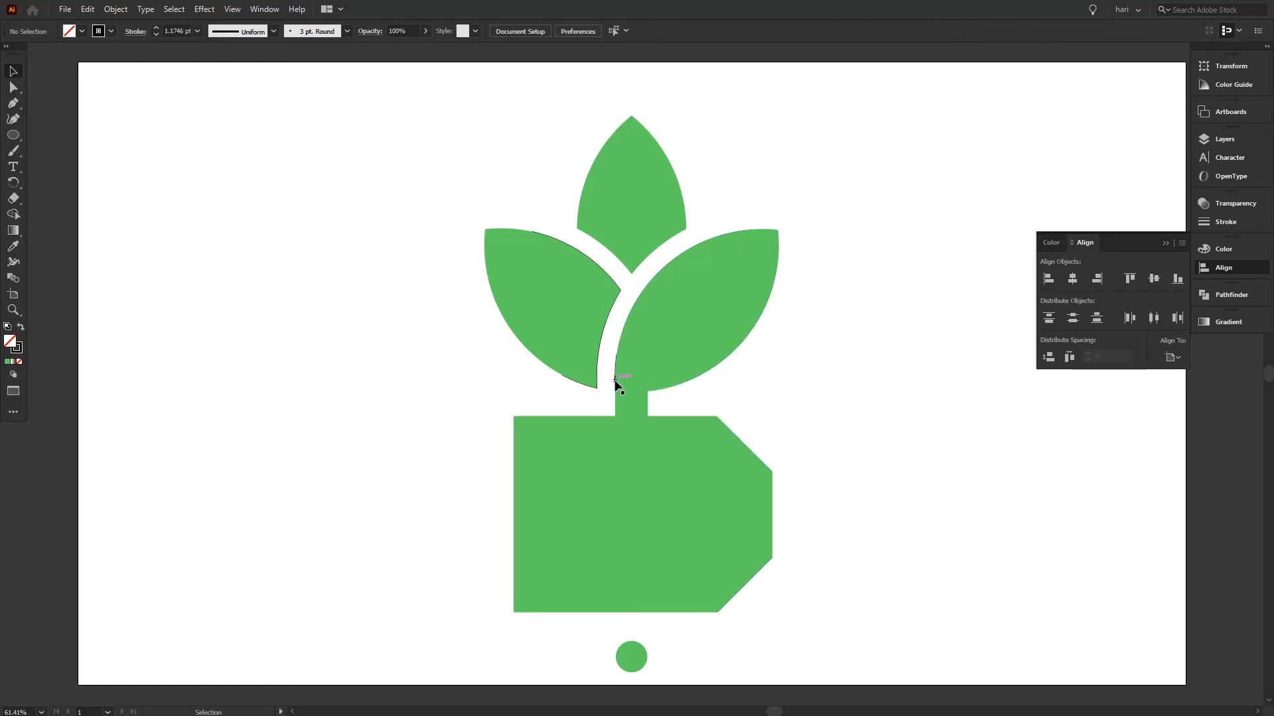
click(615, 384)
key(Delete)
click(615, 379)
key(Delete)
Nudge the merged right leaf, stem and base right to about X 995 px, exposing the stray lines beside the stem.
click(615, 377)
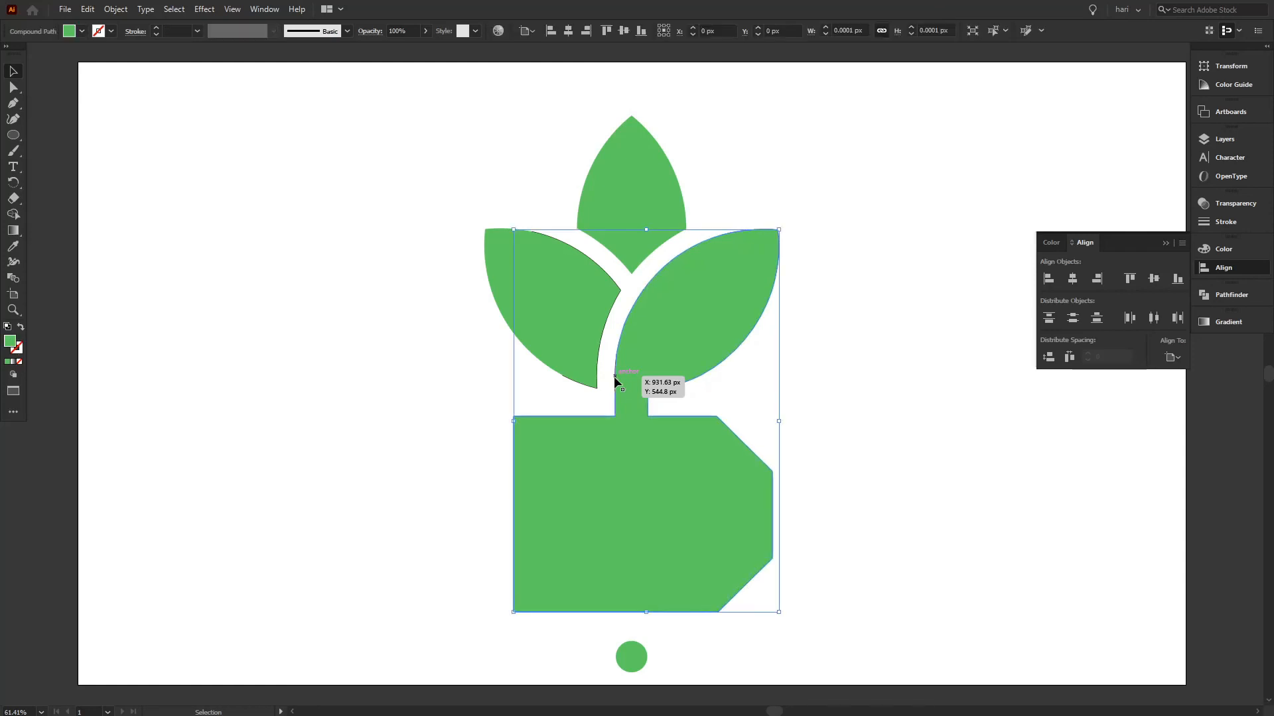
key(Right)
key(Right)
key(Right)
key(Right)
key(Right)
key(Right)
key(Right)
key(Right)
key(Right)
key(Right)
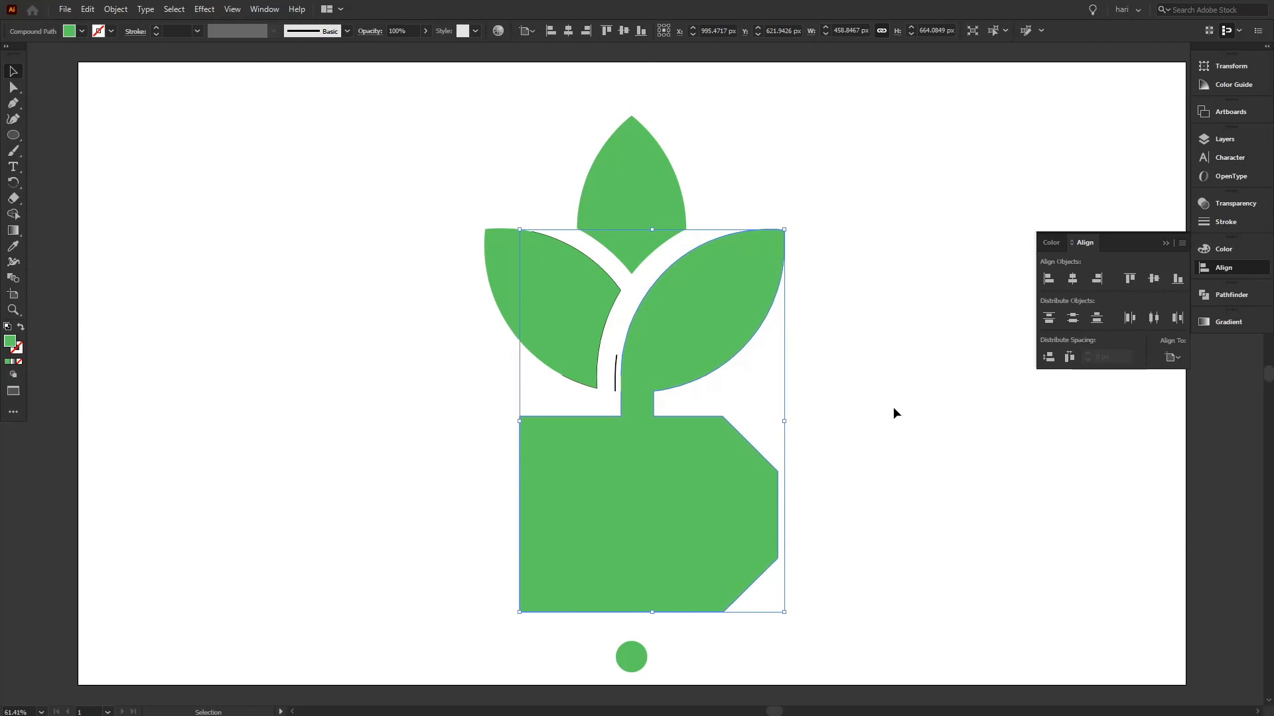
click(892, 408)
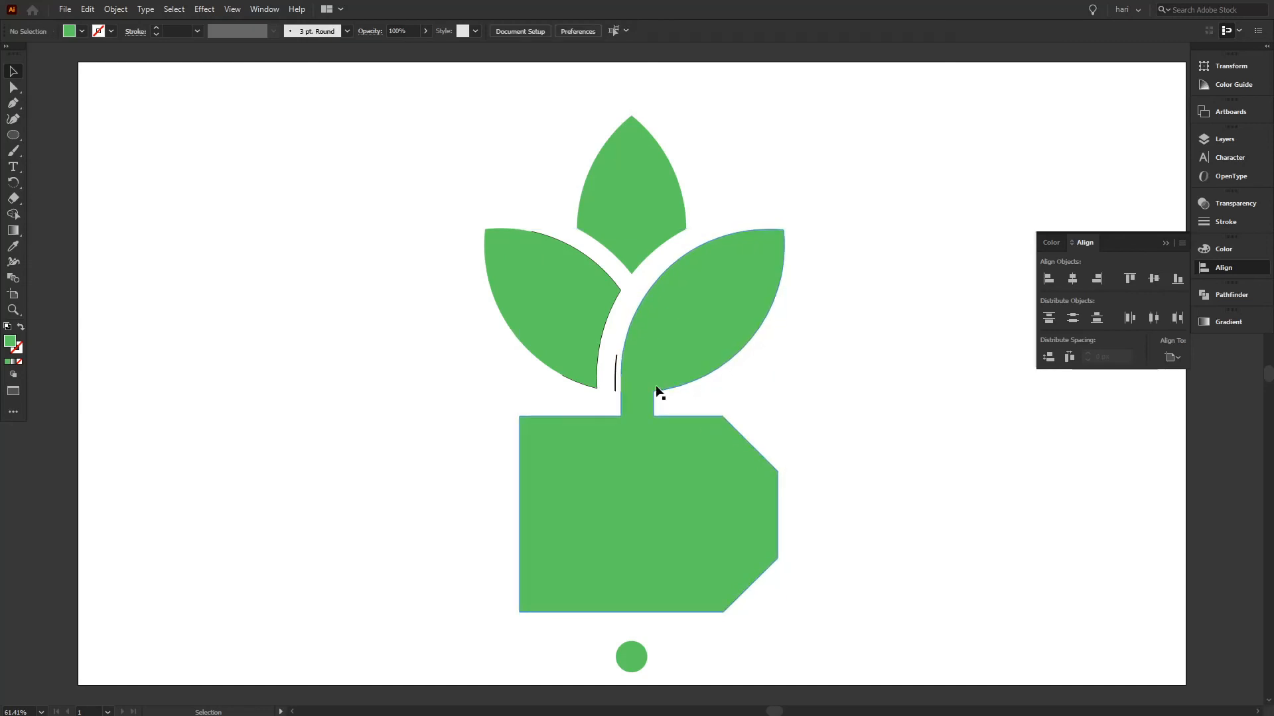
Delete the two leftover black line segments beside the stem's left edge.
click(615, 382)
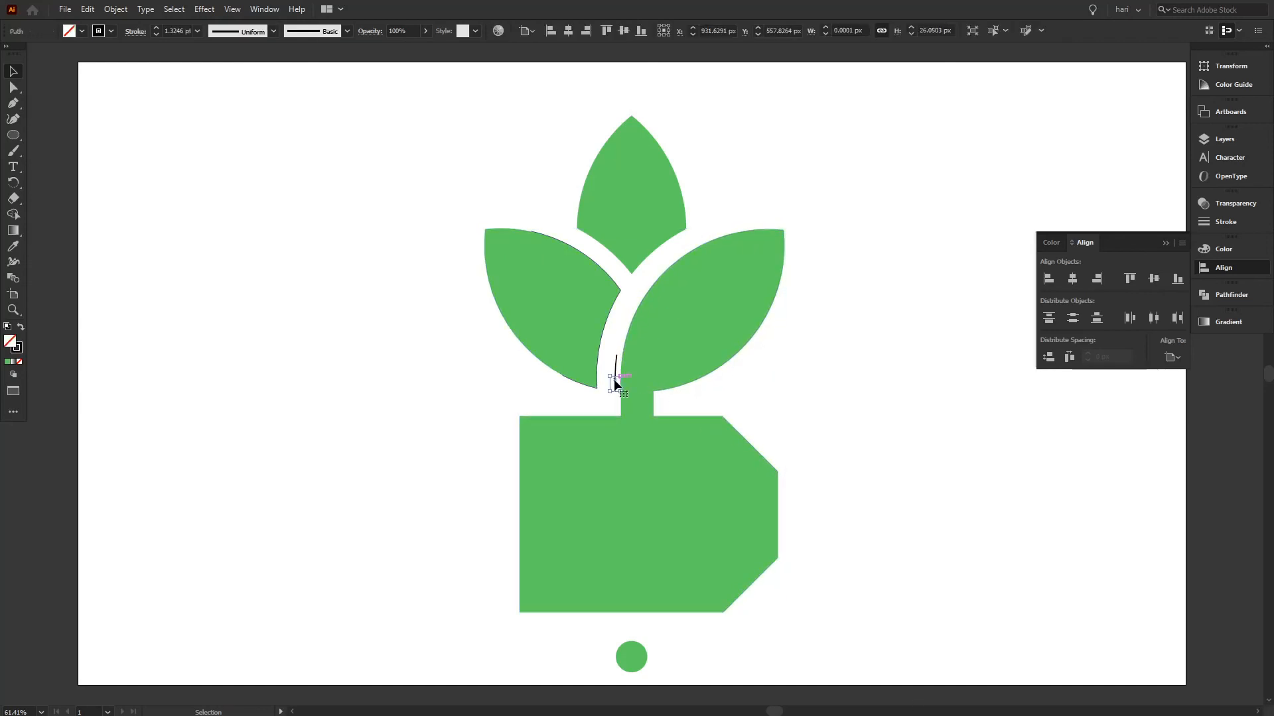
click(615, 381)
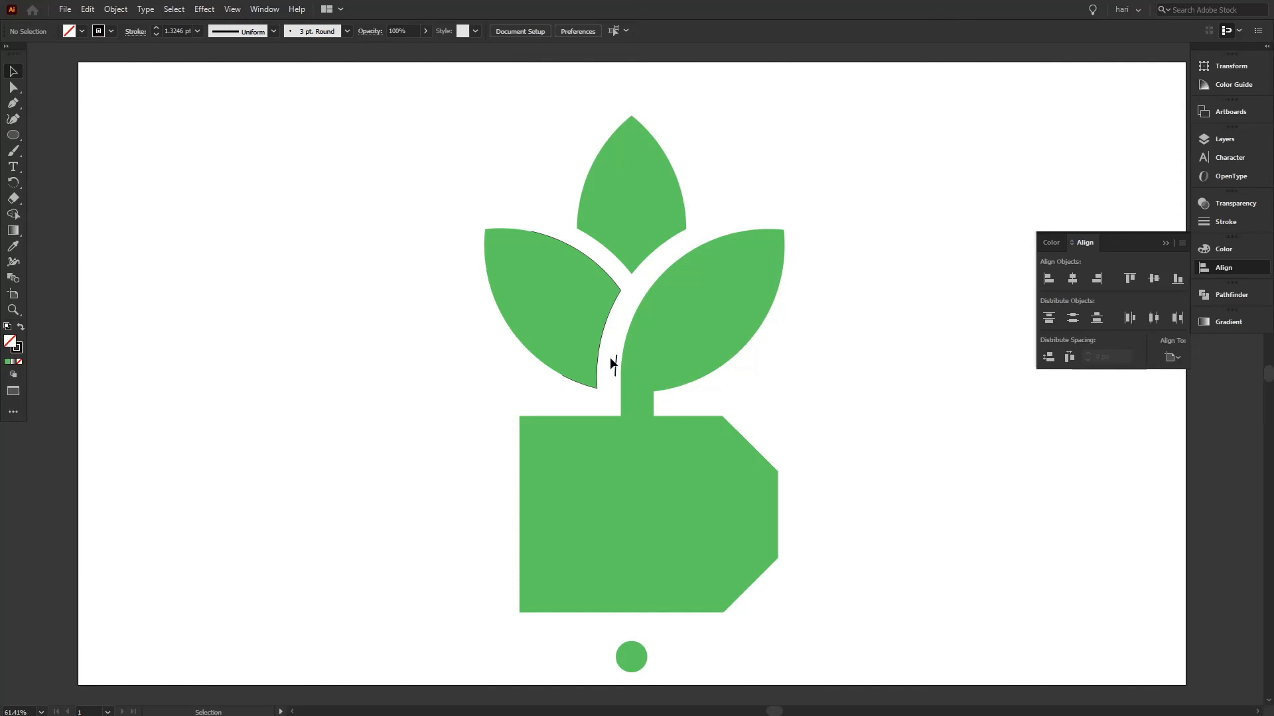
click(617, 378)
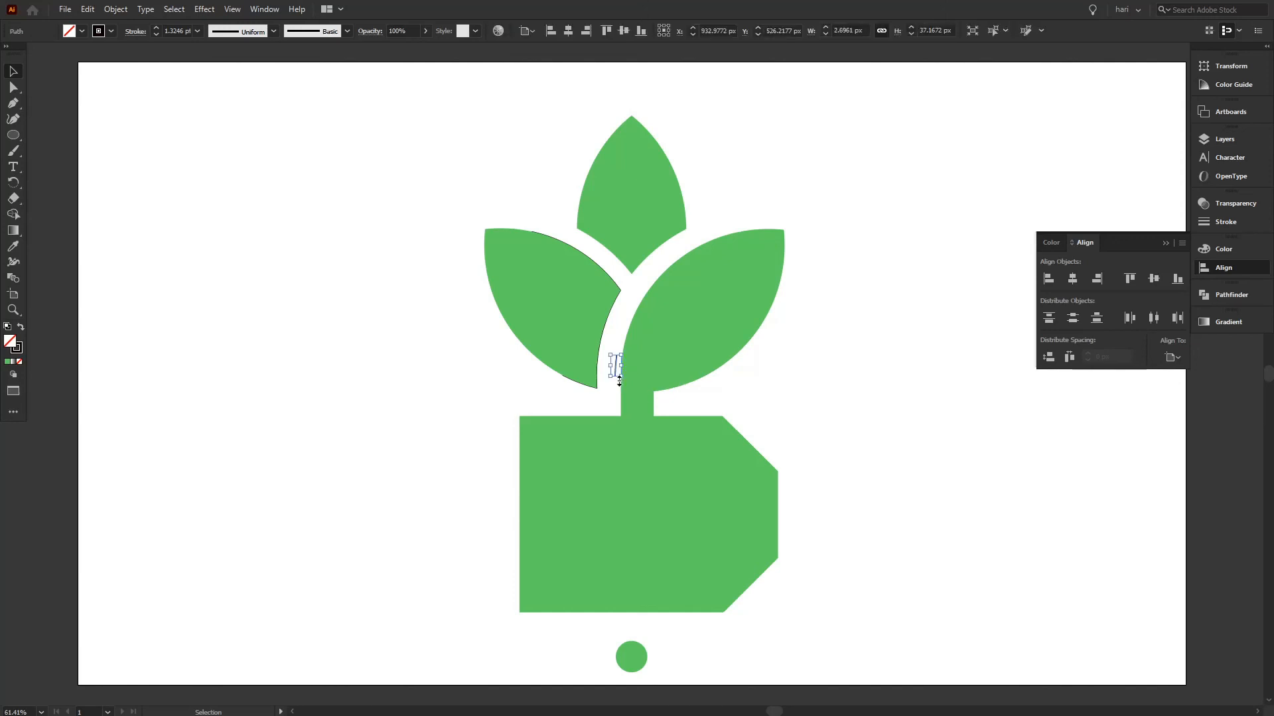
key(Delete)
Nudge the merged right leaf, stem and base back left to about X 980 px and deselect it.
click(563, 326)
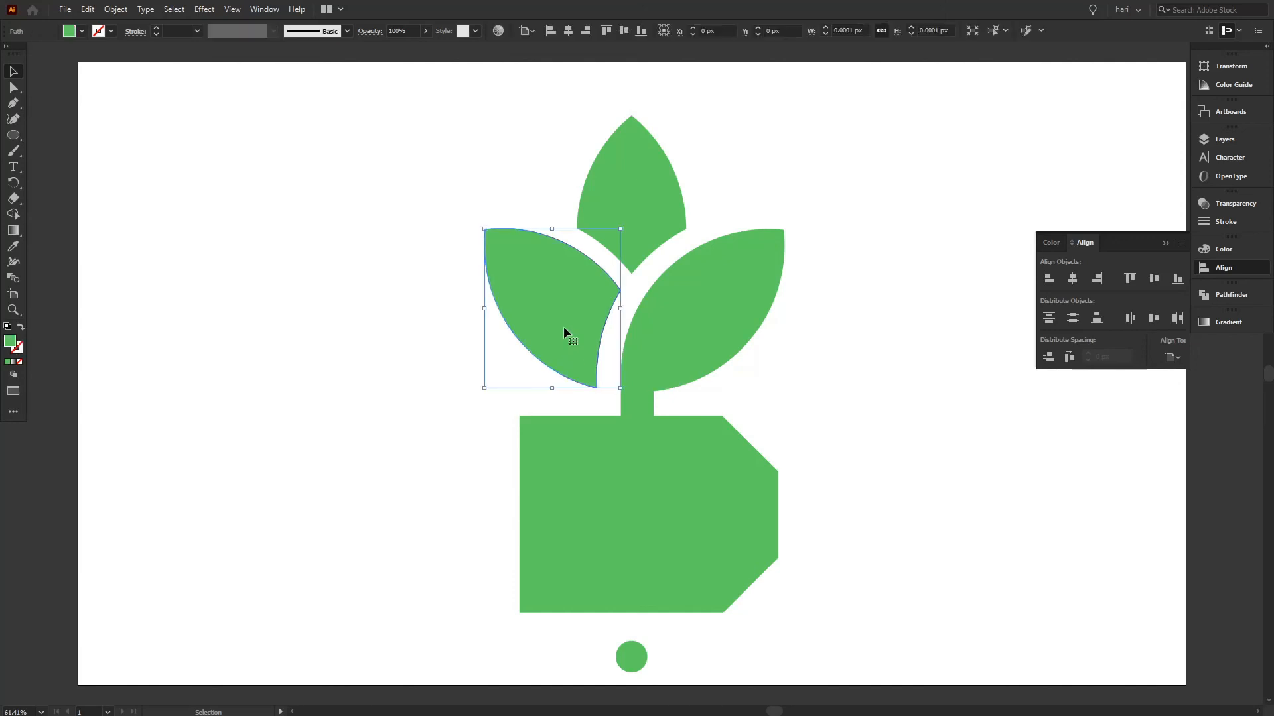
click(708, 333)
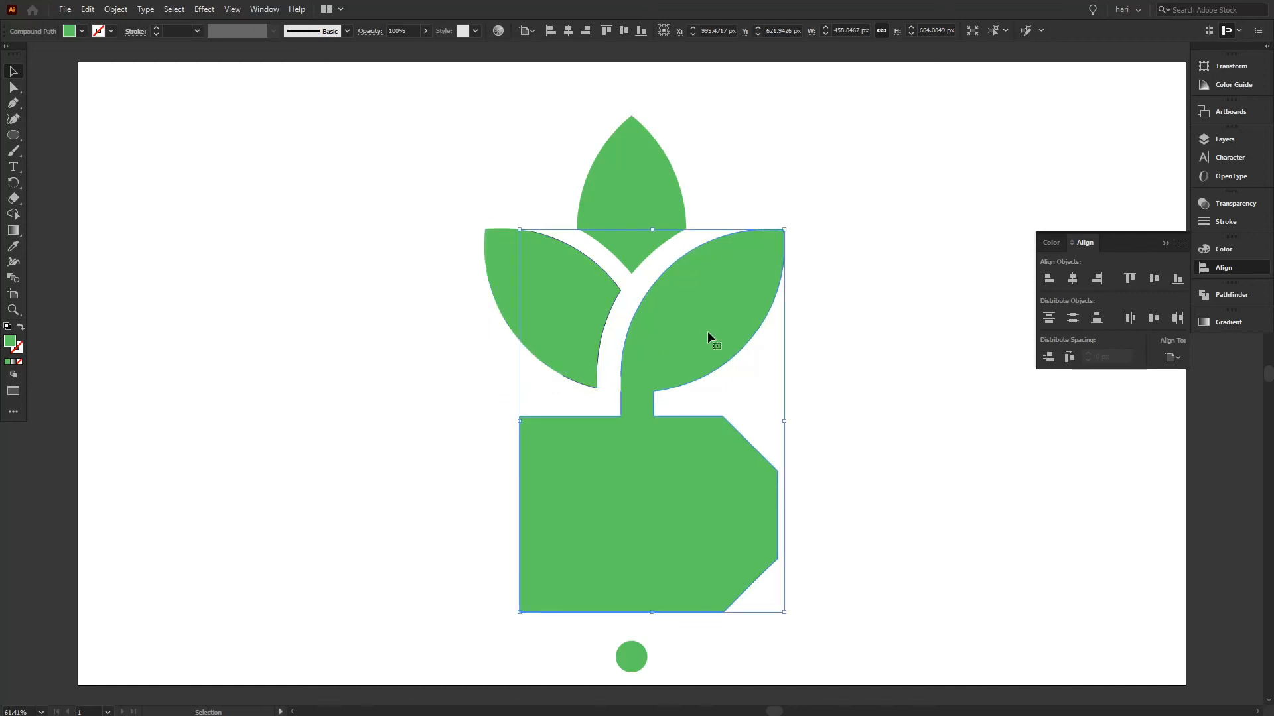
key(Left)
key(Left)
key(Left)
key(Left)
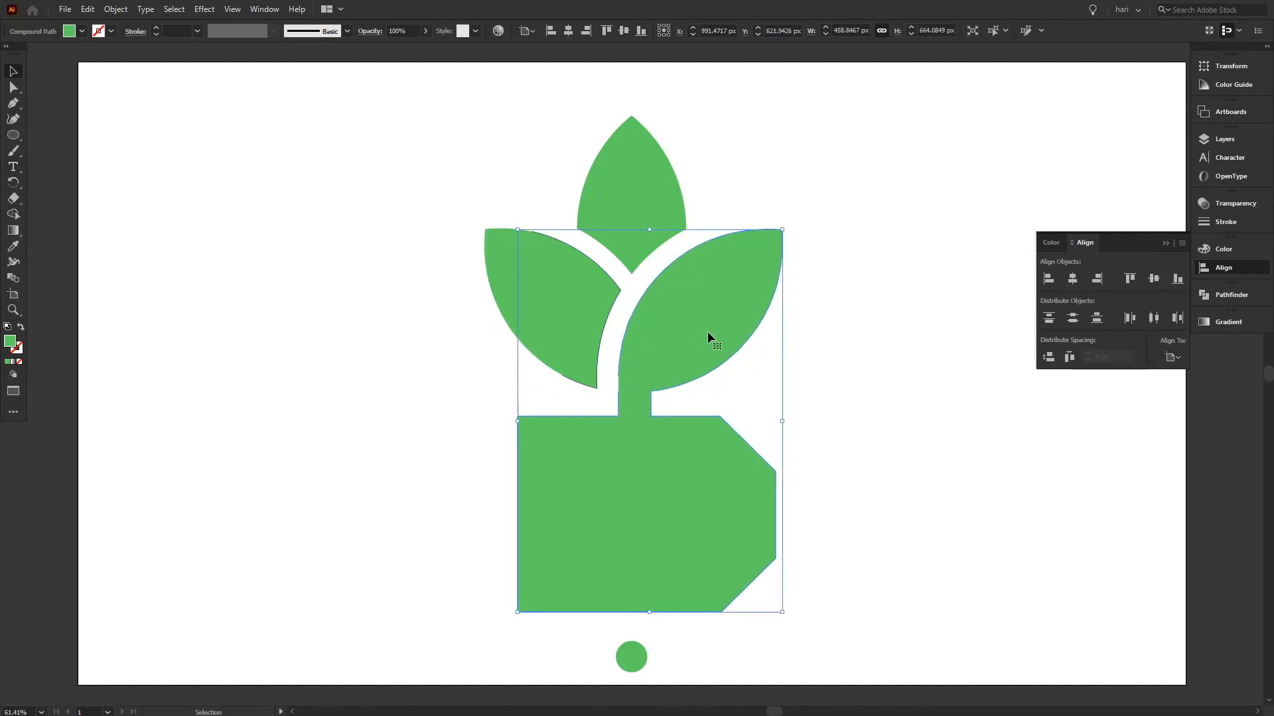
key(shift+Left)
key(shift+Left)
key(Left)
key(Left)
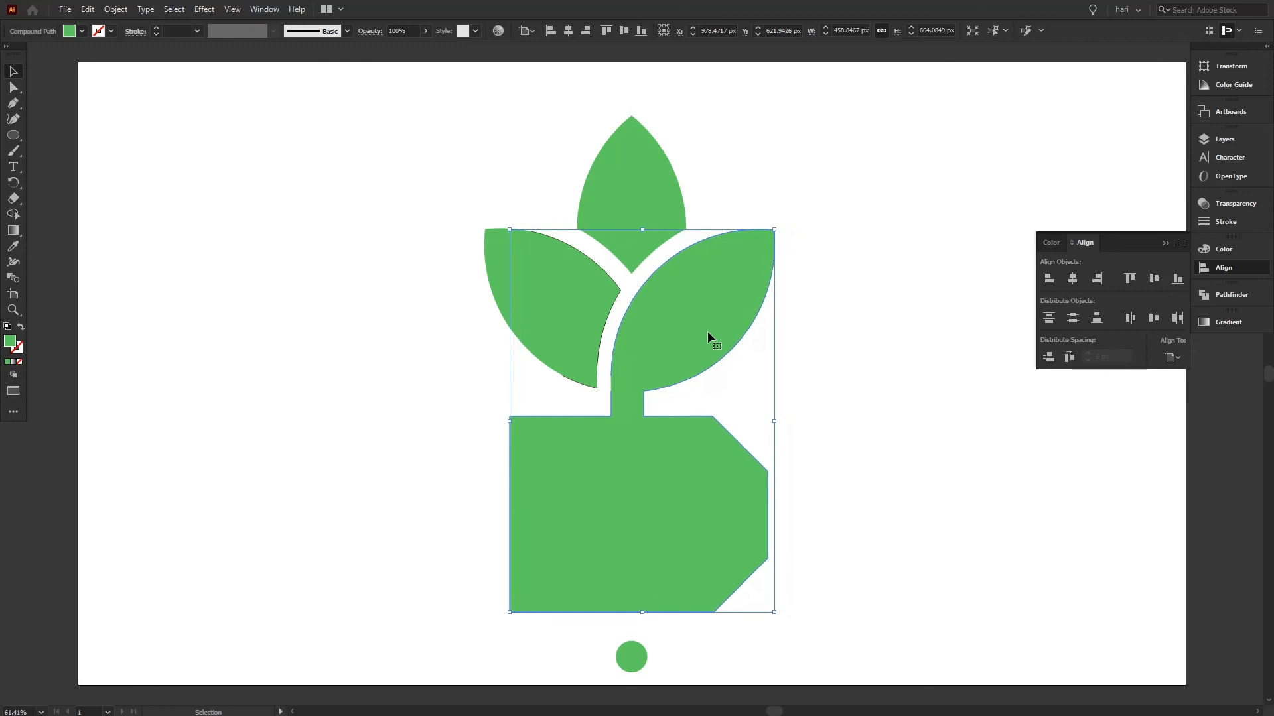
key(Right)
key(Right)
key(Right)
key(Right)
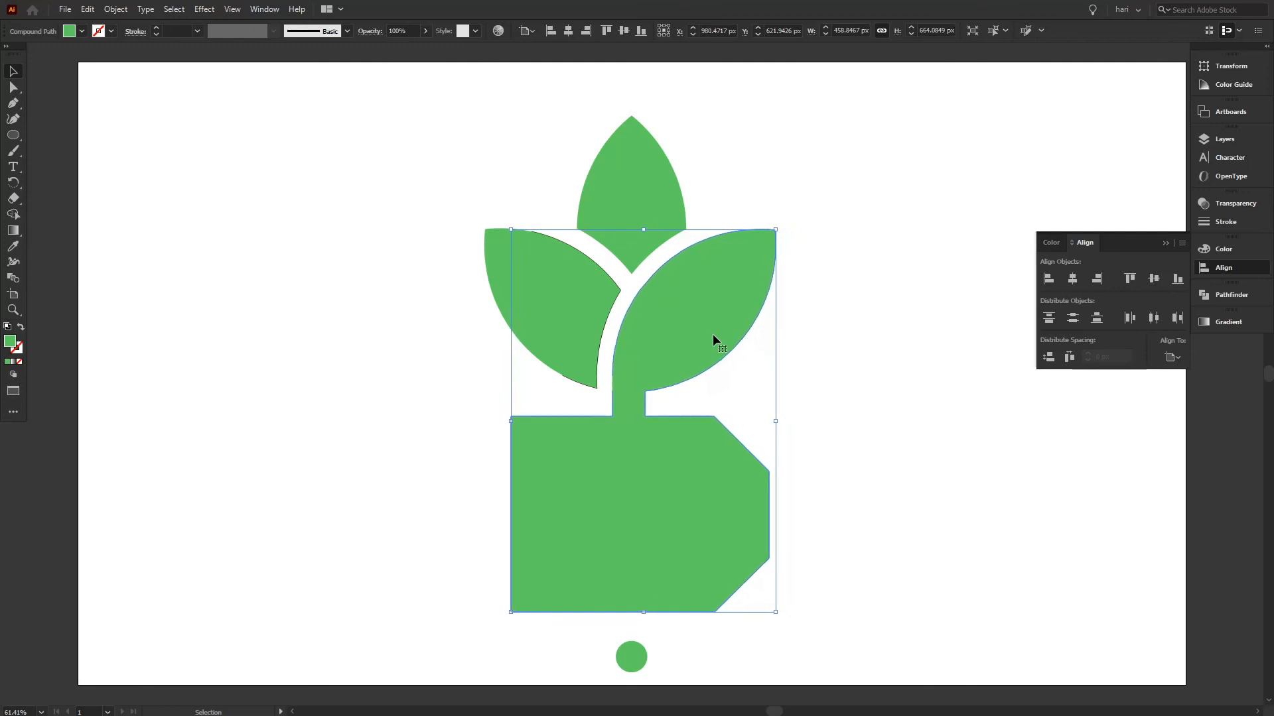
click(922, 321)
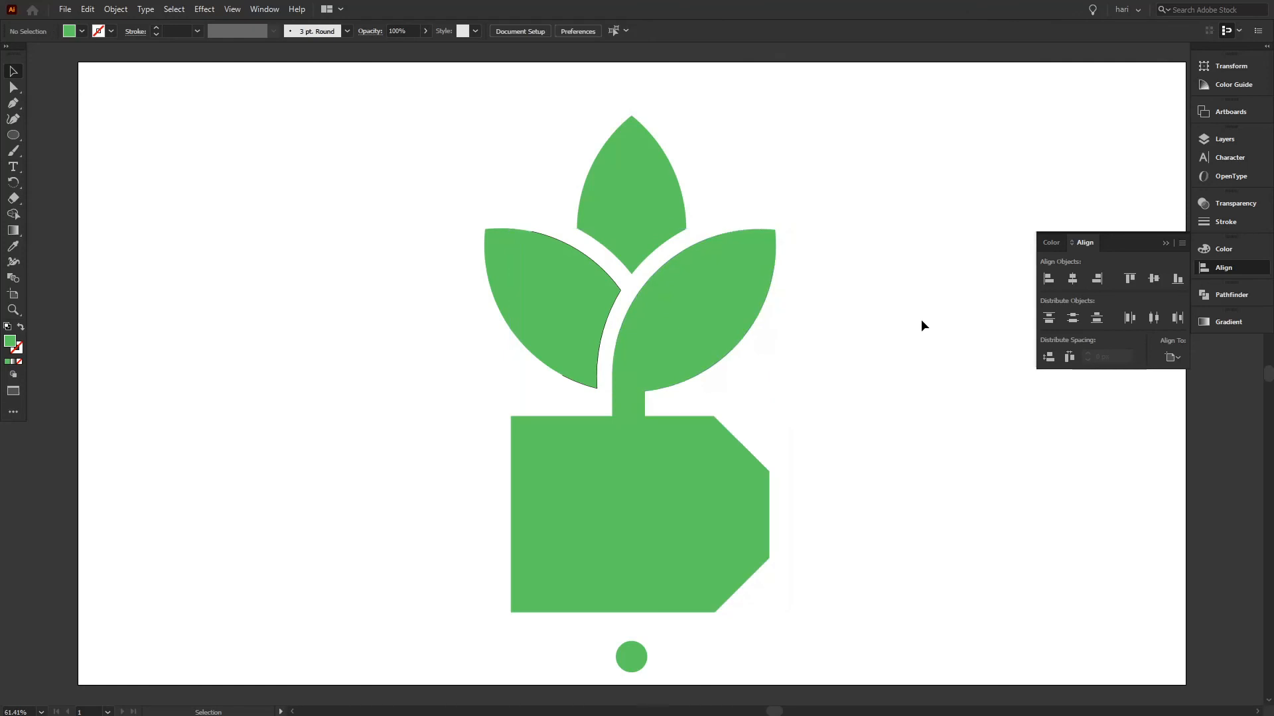
Nudge the left leaf left to about X 823 px and delete the stray black outline exposed along its right edge.
click(604, 331)
key(Left)
key(Left)
key(Left)
key(Left)
key(Left)
key(Left)
key(Left)
key(Left)
key(Left)
key(Left)
key(Left)
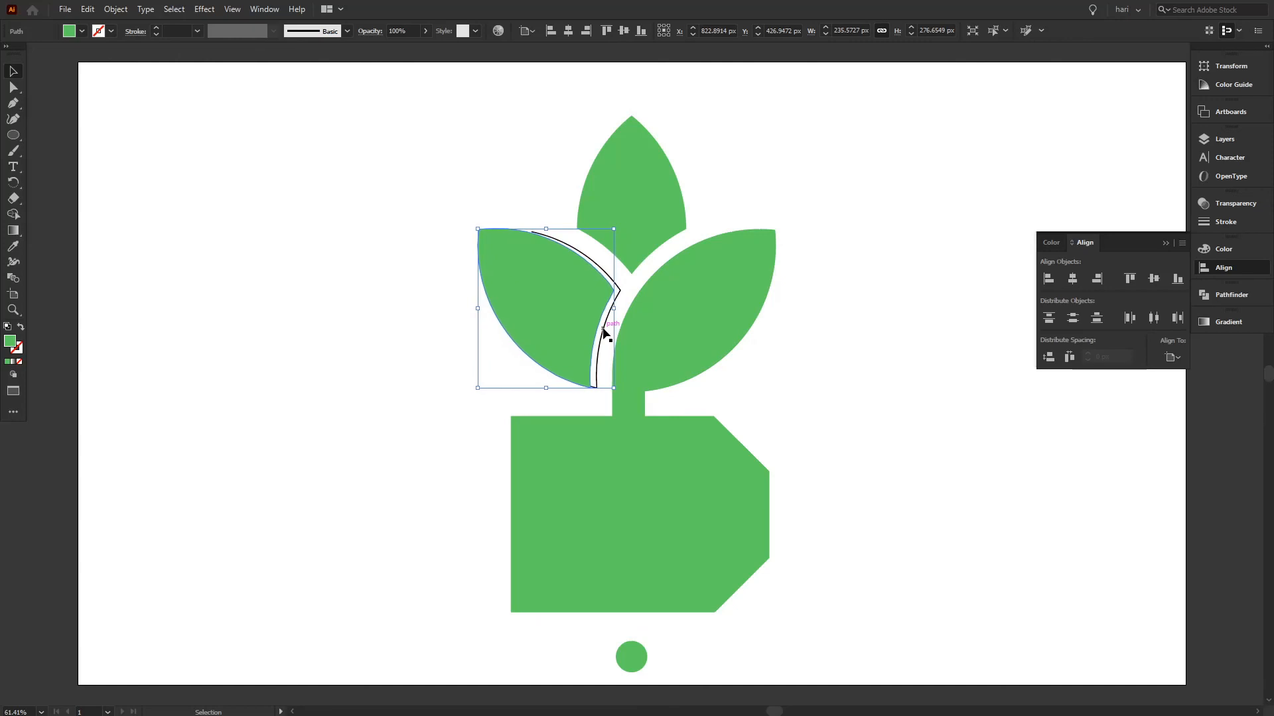
click(601, 338)
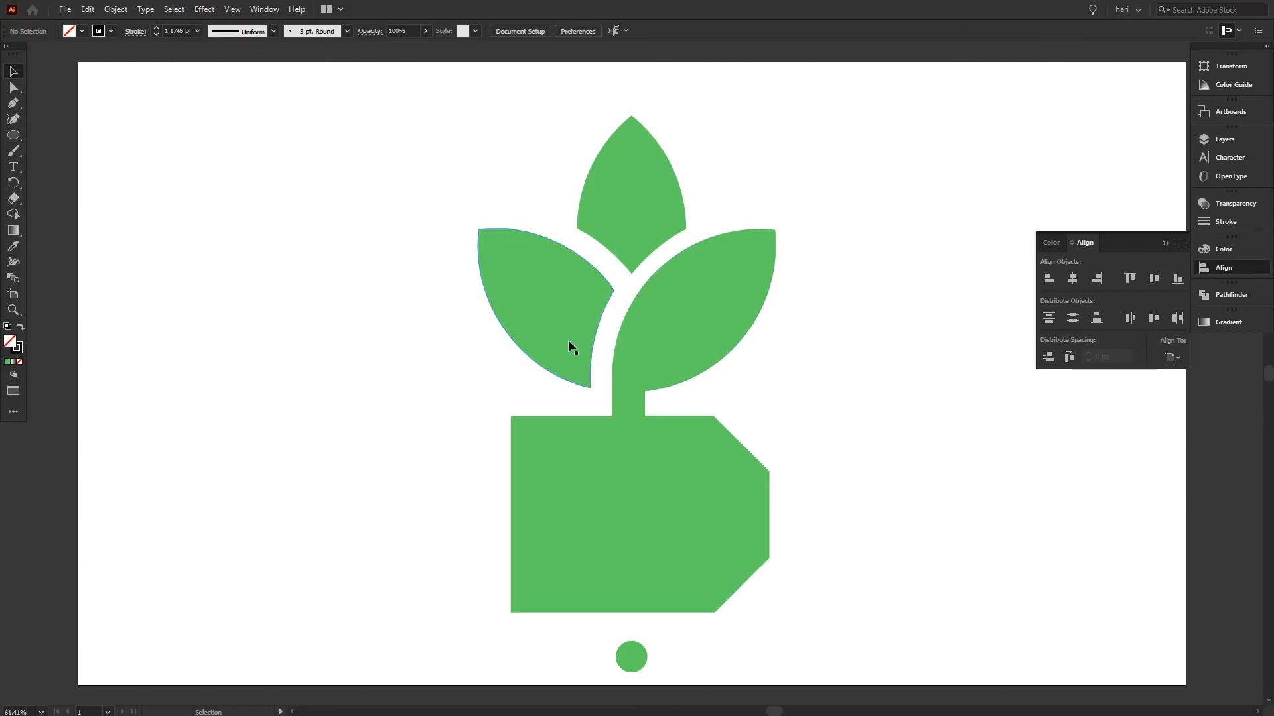
Nudge the left leaf back right to about X 827 px, narrowing its gap to the stem, and deselect it.
click(567, 339)
key(Right)
key(Right)
key(Right)
key(Right)
key(Right)
key(Right)
key(Right)
key(Right)
key(Right)
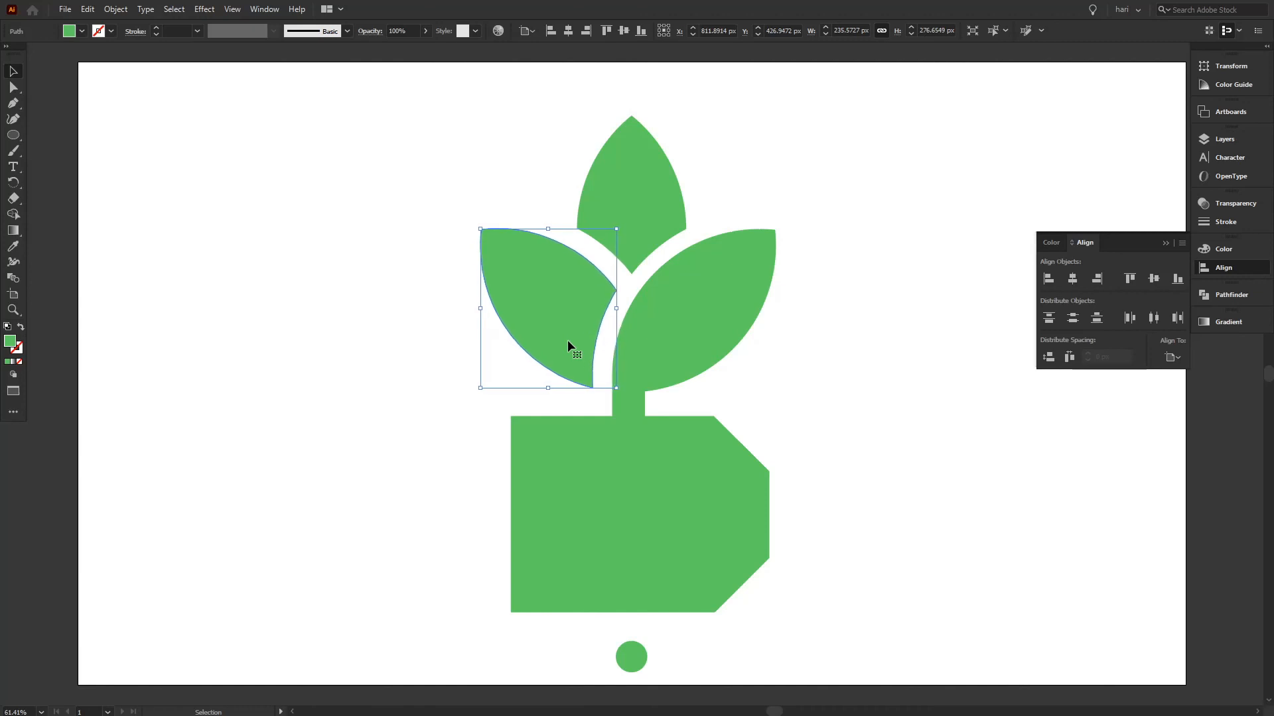
key(Right)
key(Right)
key(Right)
key(Right)
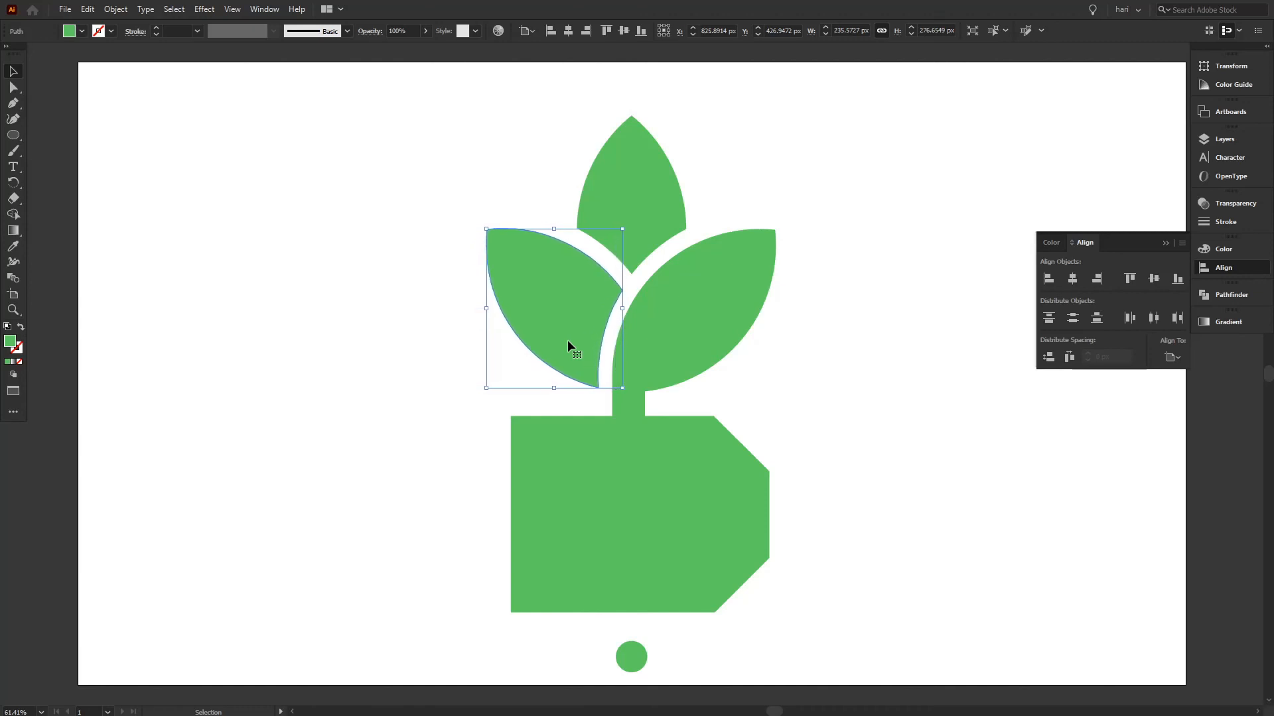
key(Right)
click(849, 430)
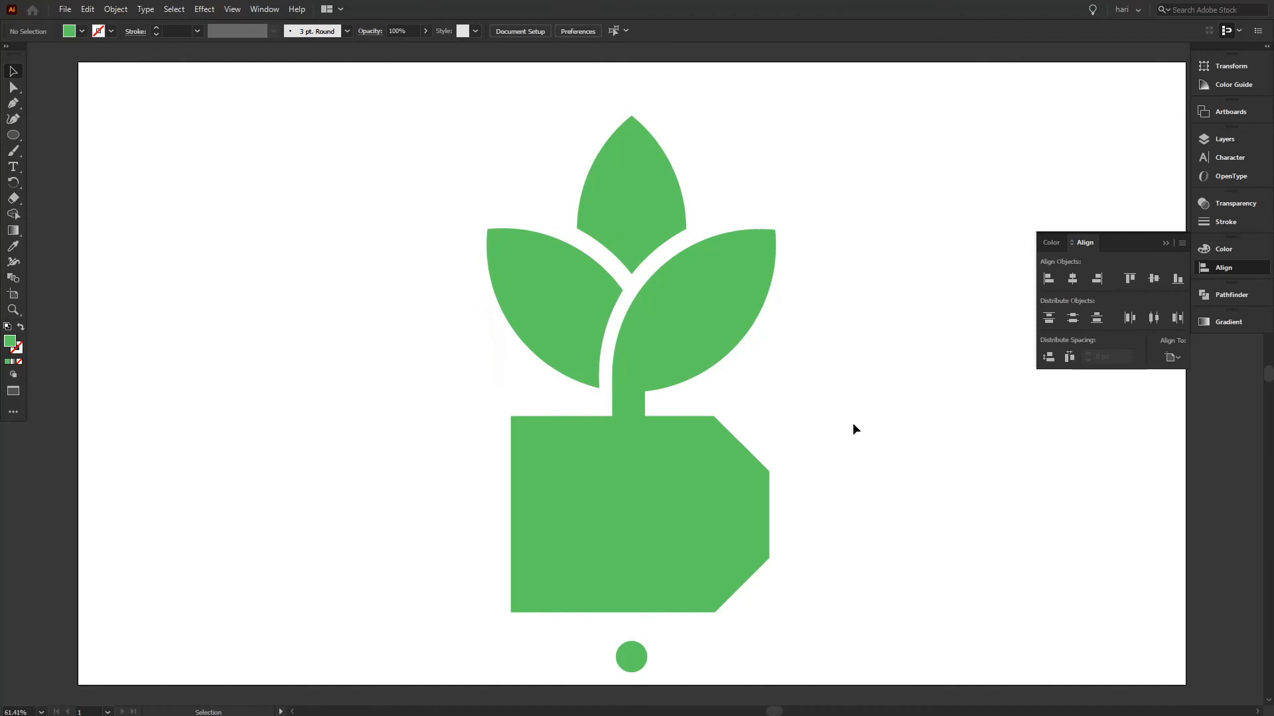
Nudge the left leaf 1 px left to fine-tune its gap to the right leaf, leaving it deselected.
click(565, 327)
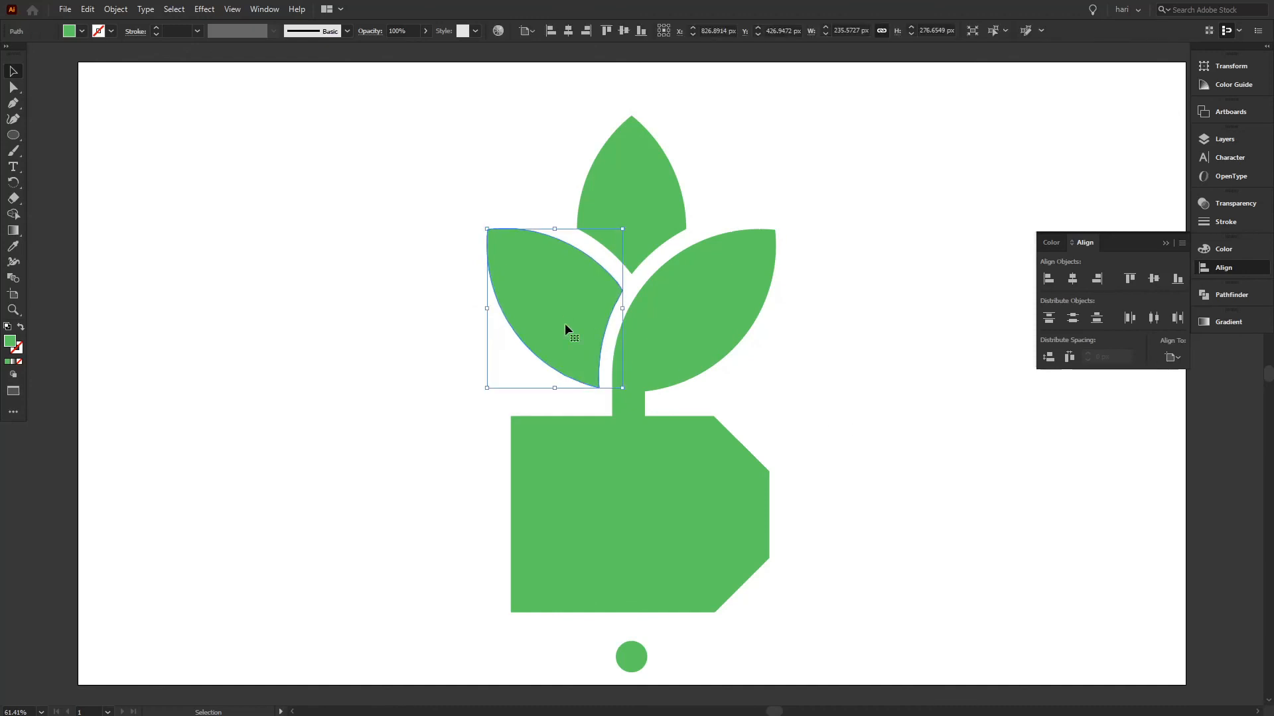
key(Left)
click(834, 422)
Examine the finished green plant logo in full-screen view without the interface panels.
key(shift+F3)
key(f)
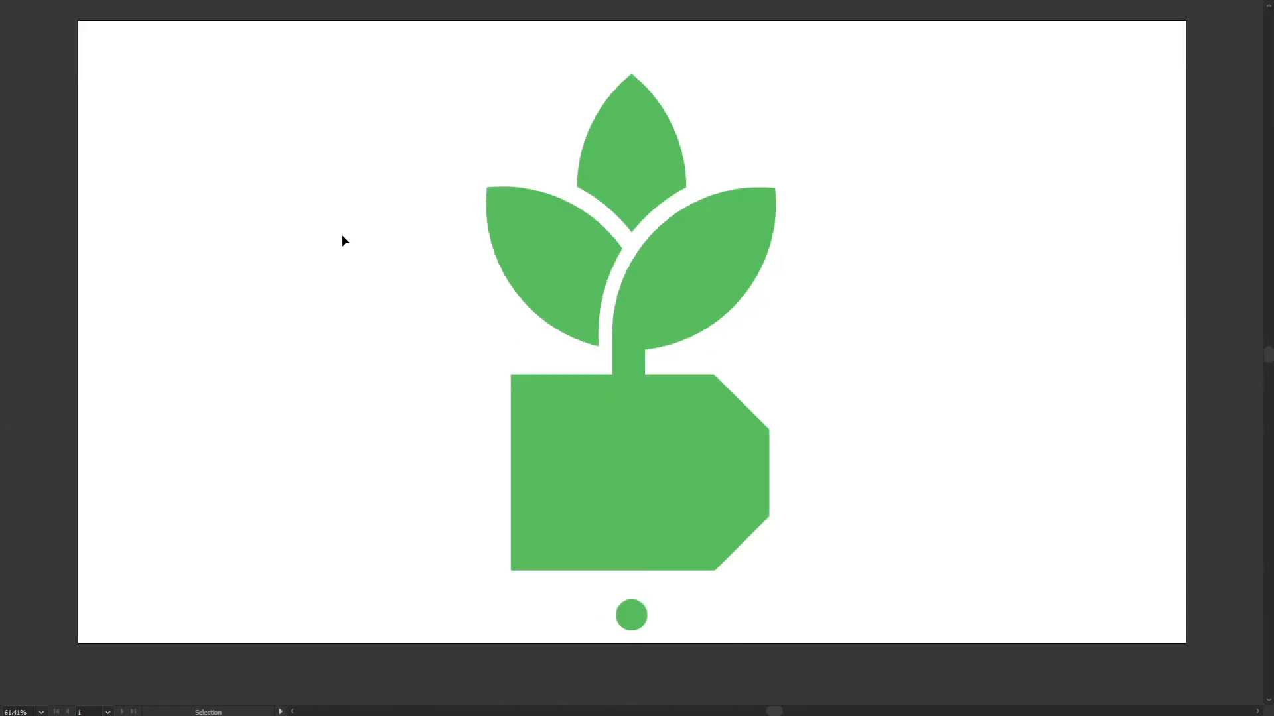
drag(1045, 301, 1036, 322)
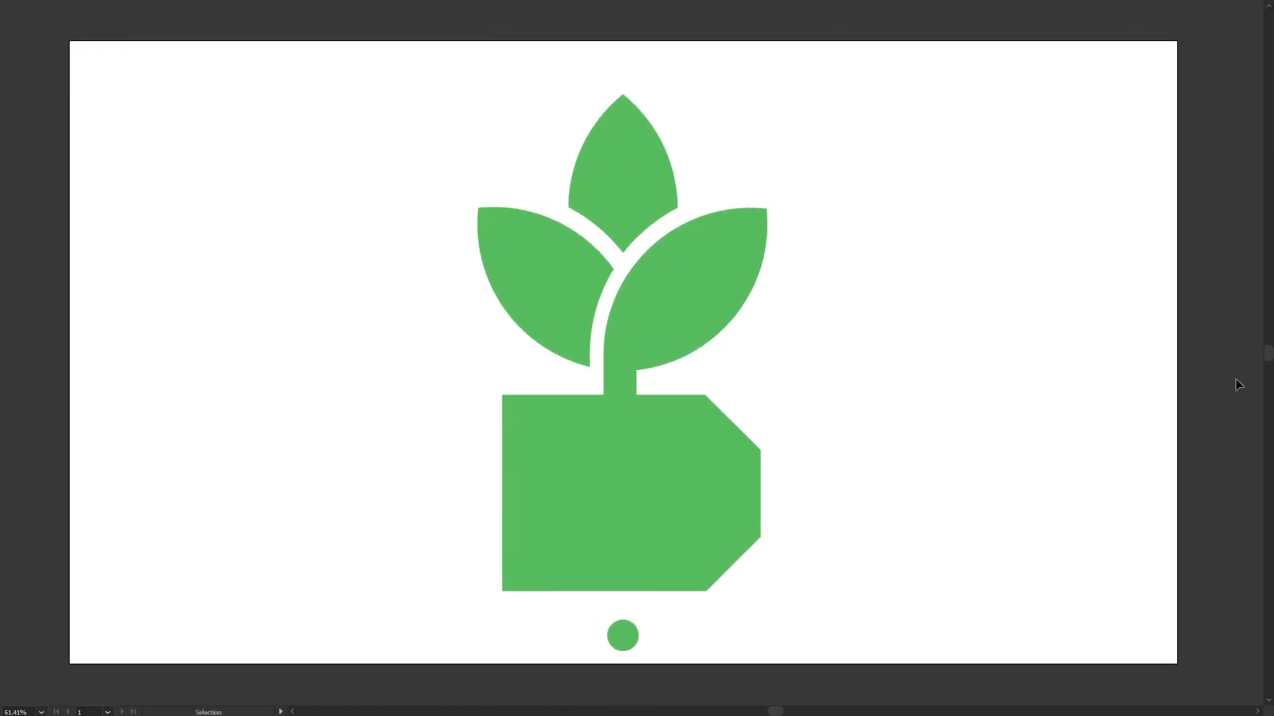